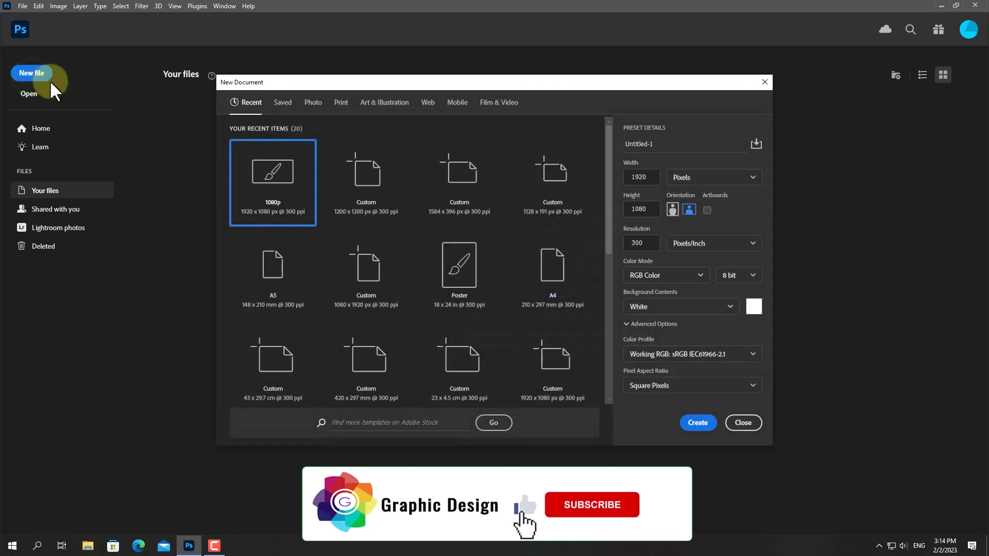
Step: Create a new document from the Art & Illustration 1080p preset, 1920 x 1080 px at 300 ppi
click(381, 105)
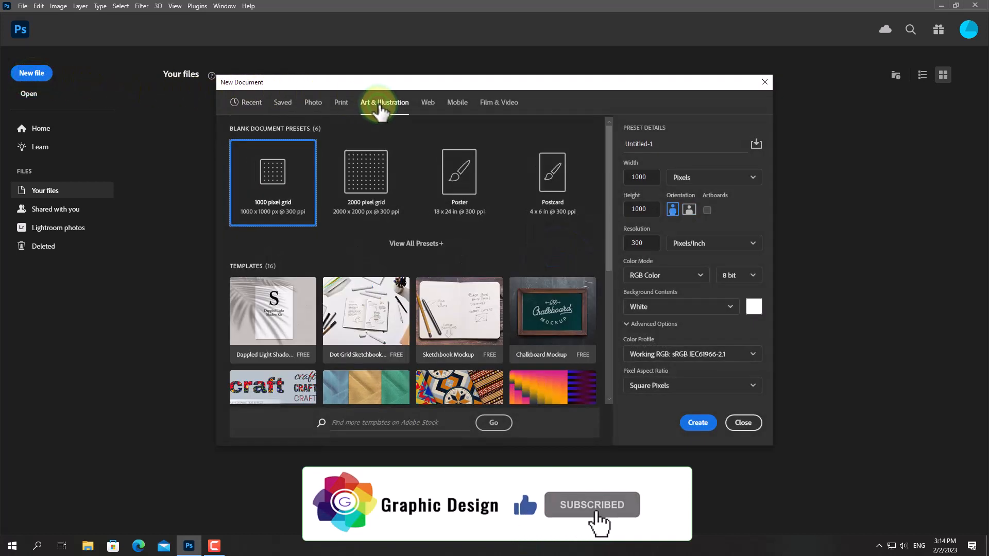
click(405, 247)
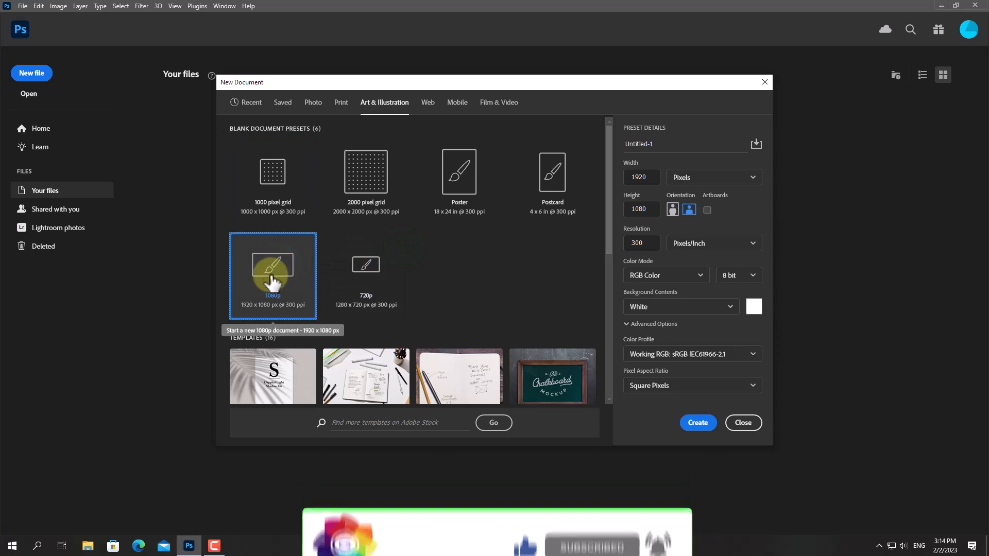
click(696, 423)
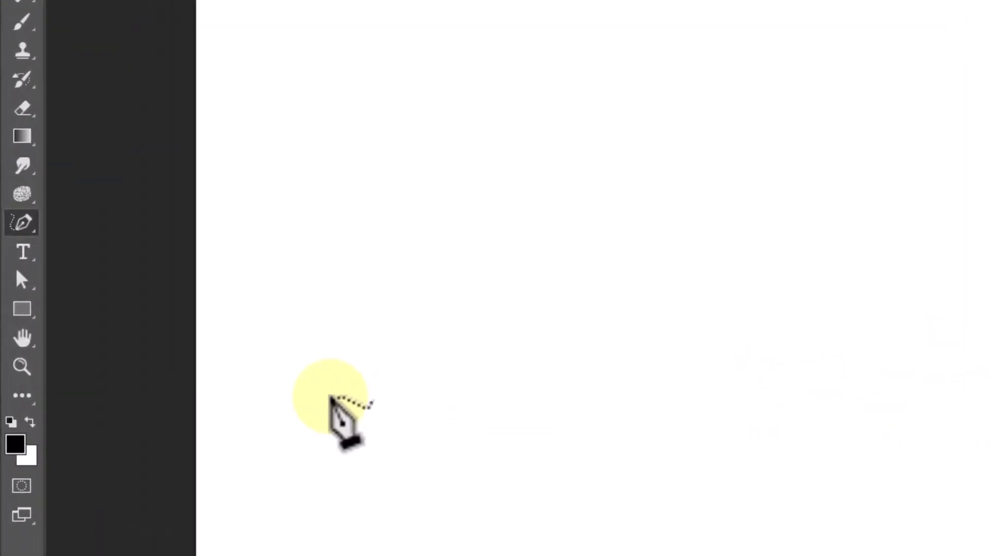
Step: Set up the Pen tool in Shape mode with a light gray fill and a 0 px stroke
drag(35, 211, 153, 206)
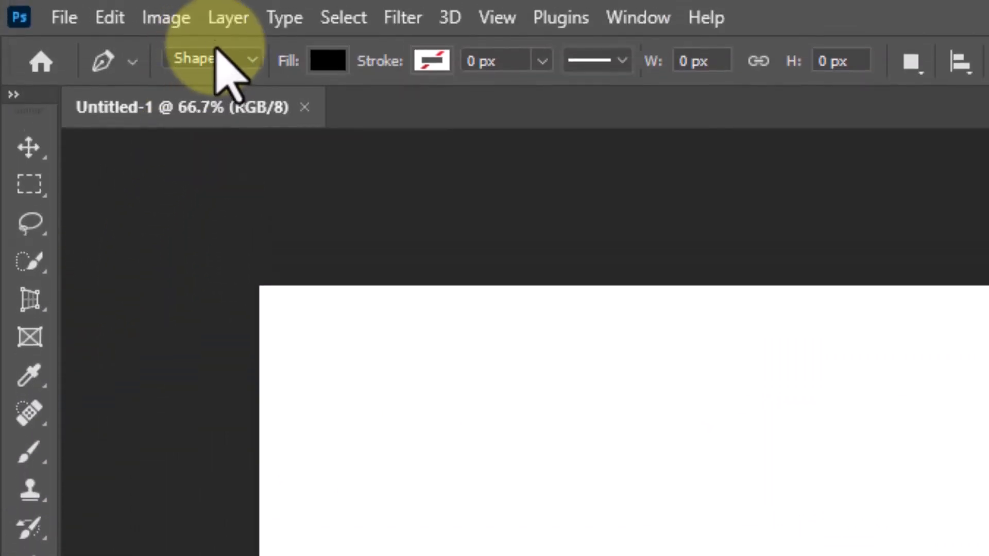
click(212, 60)
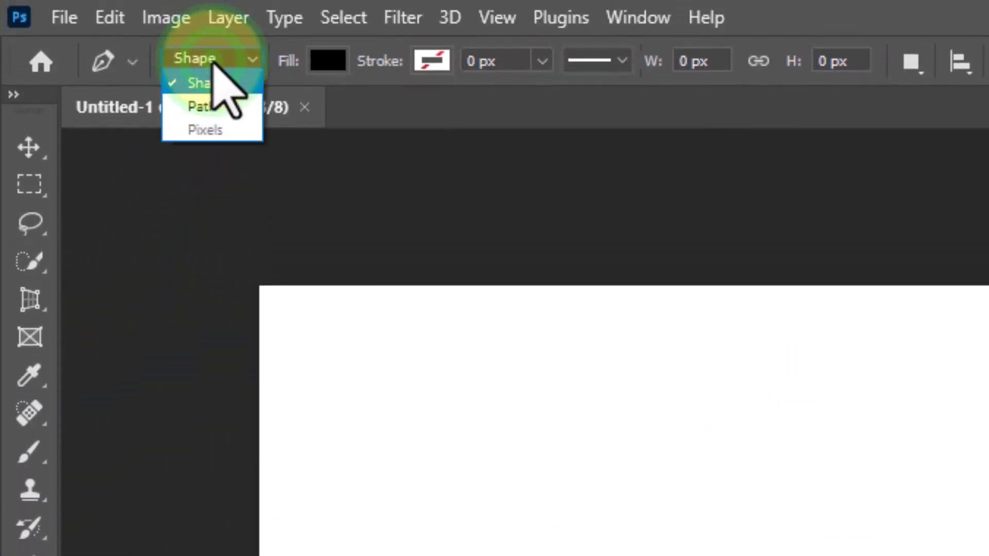
click(245, 84)
click(327, 62)
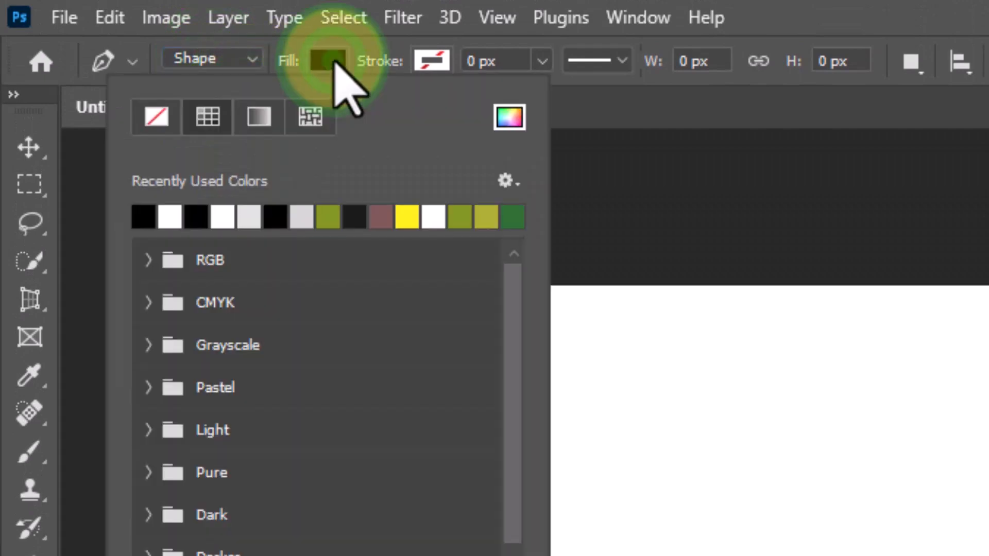
click(253, 217)
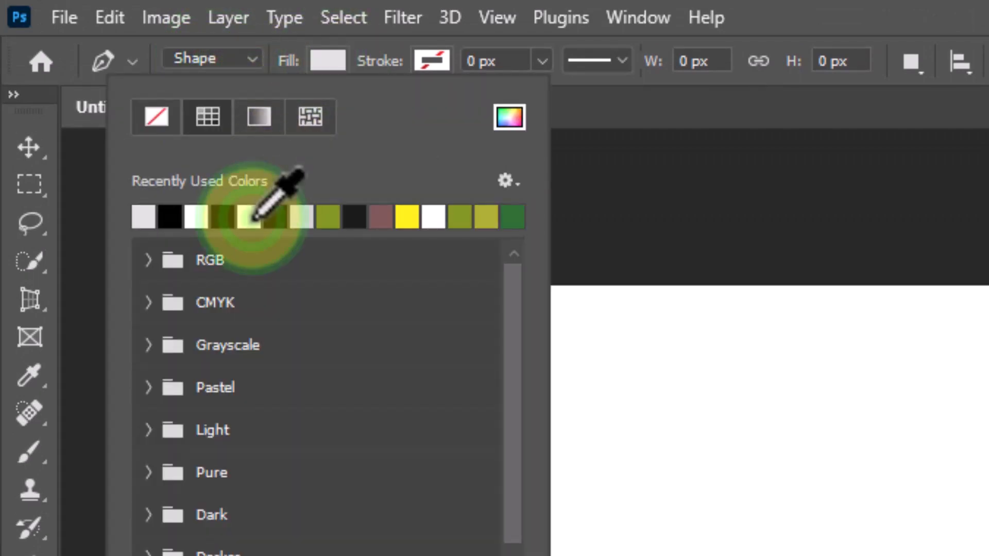
click(542, 60)
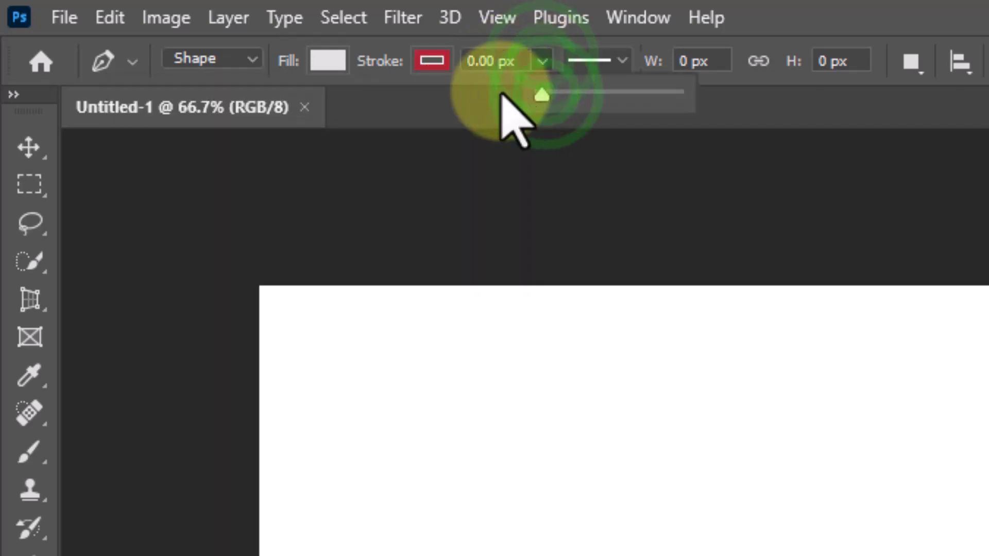
click(731, 40)
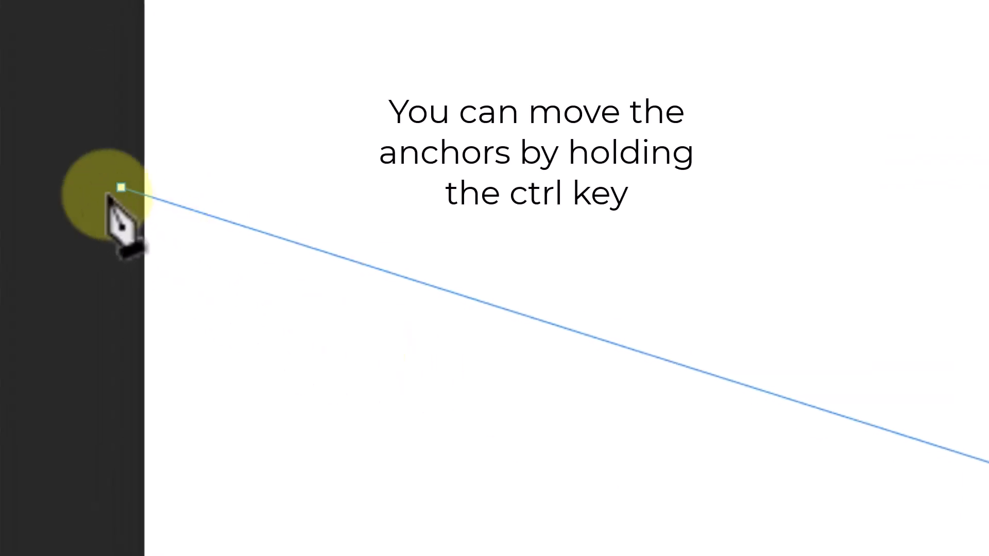
Step: Draw a closed shape covering the canvas above a diagonal line that descends from the left edge to the lower right
drag(122, 187, 98, 233)
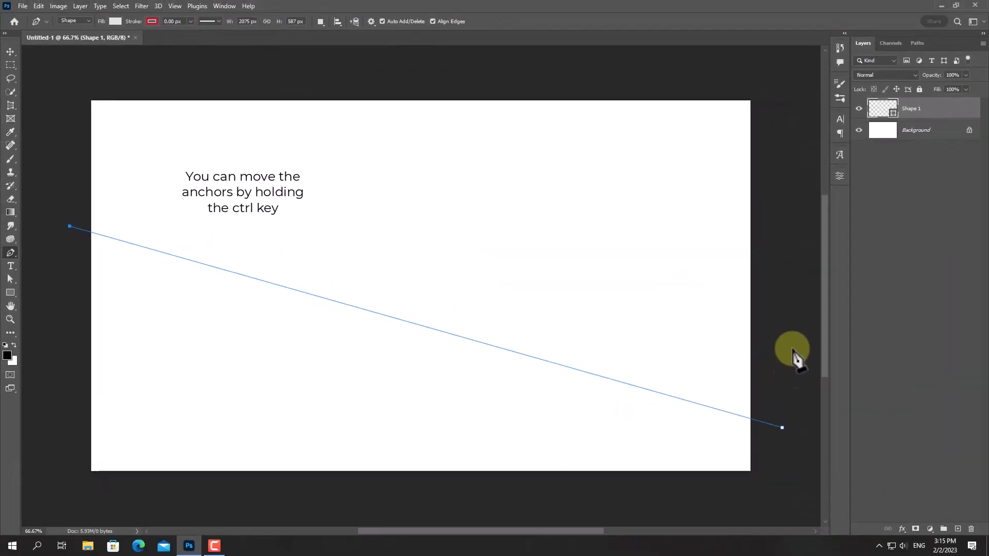
click(793, 343)
click(770, 78)
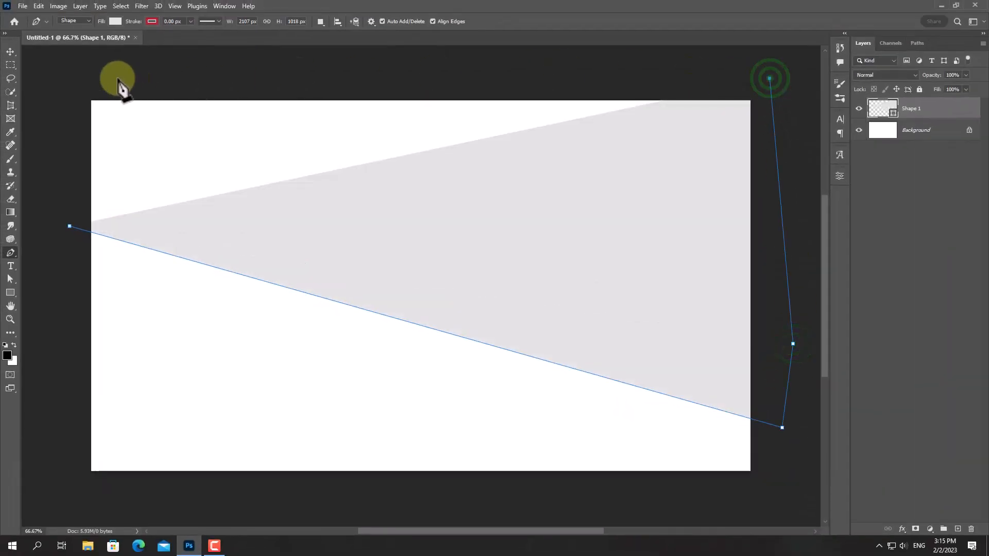
click(72, 75)
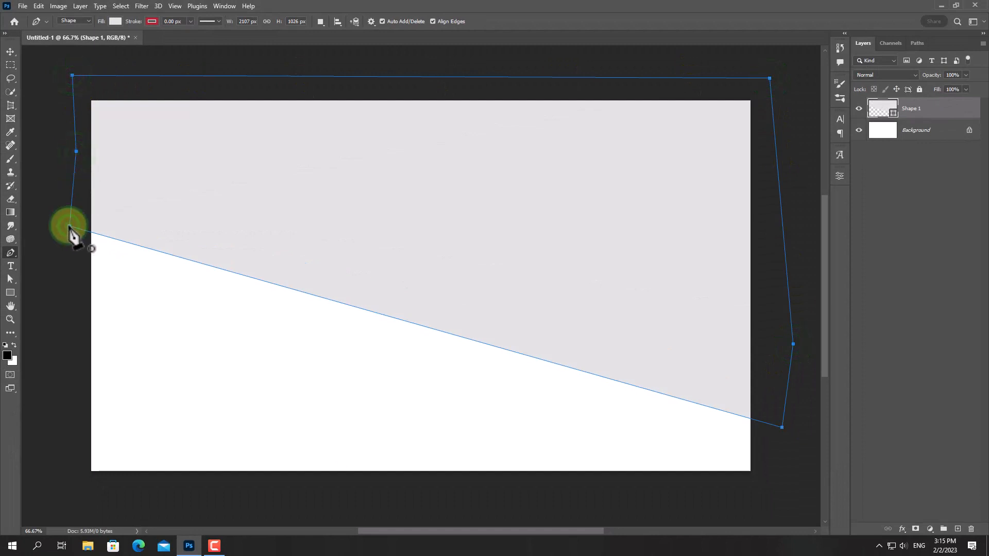
key(Return)
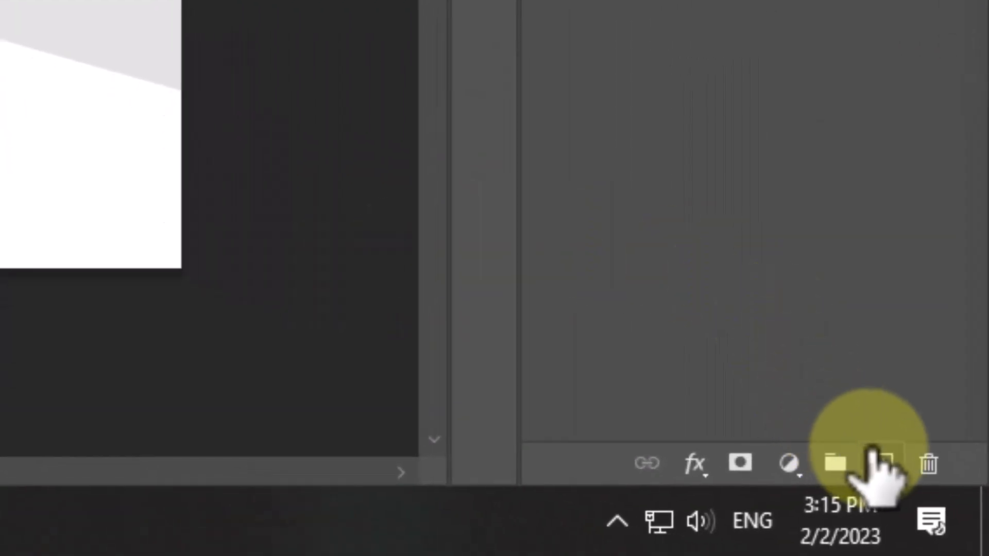
Step: Add a new layer clipped to the gray shape and set a soft round brush to 102 px, 0% hardness and 9% flow
click(882, 461)
key(ctrl+alt+g)
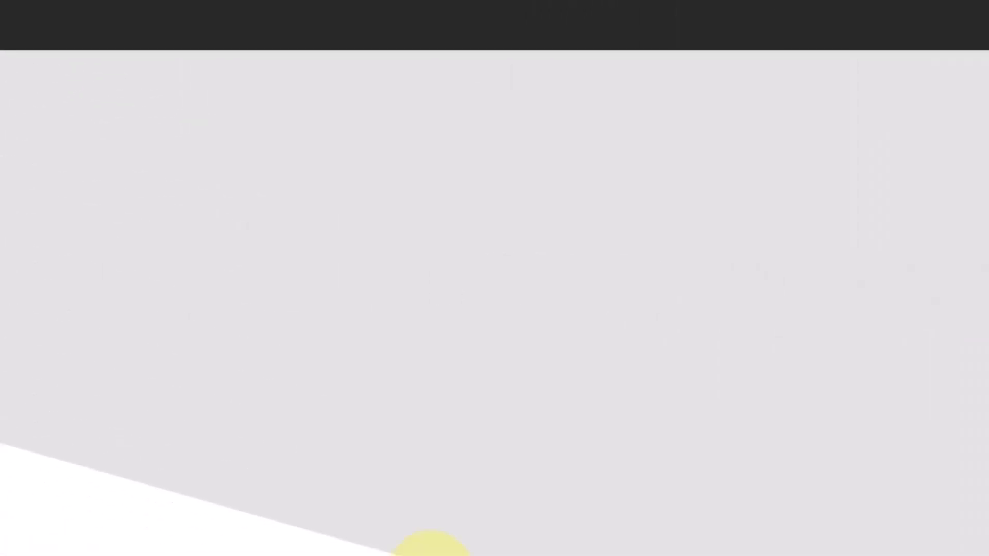
click(40, 212)
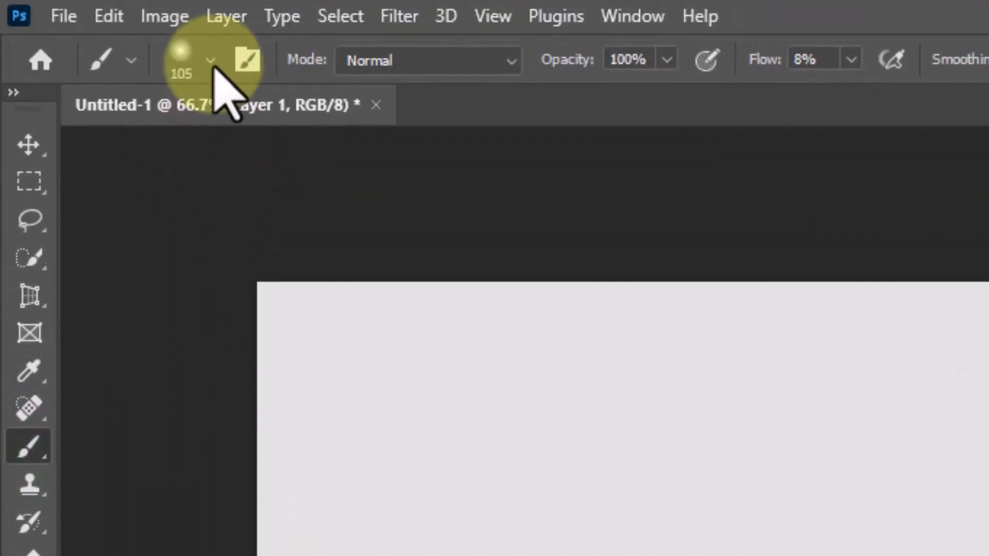
click(210, 60)
mouse_move(172, 215)
mouse_down()
mouse_move(181, 214)
mouse_move(132, 221)
mouse_up()
drag(256, 157, 256, 161)
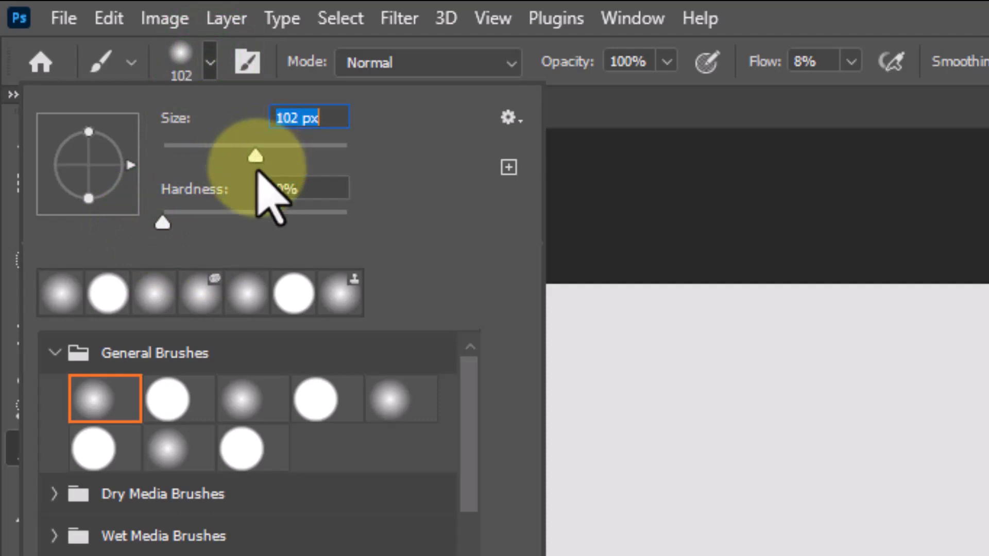
click(851, 61)
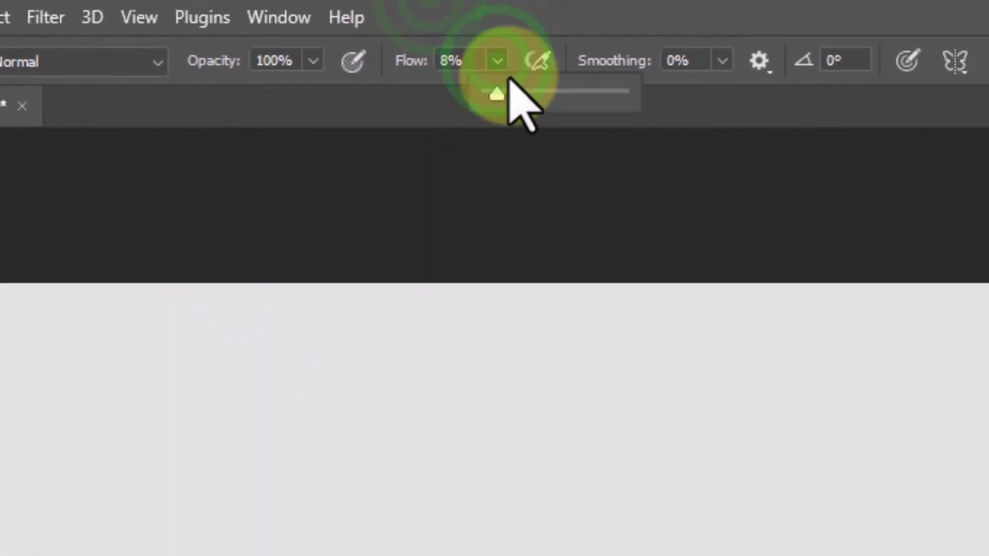
drag(509, 78, 495, 97)
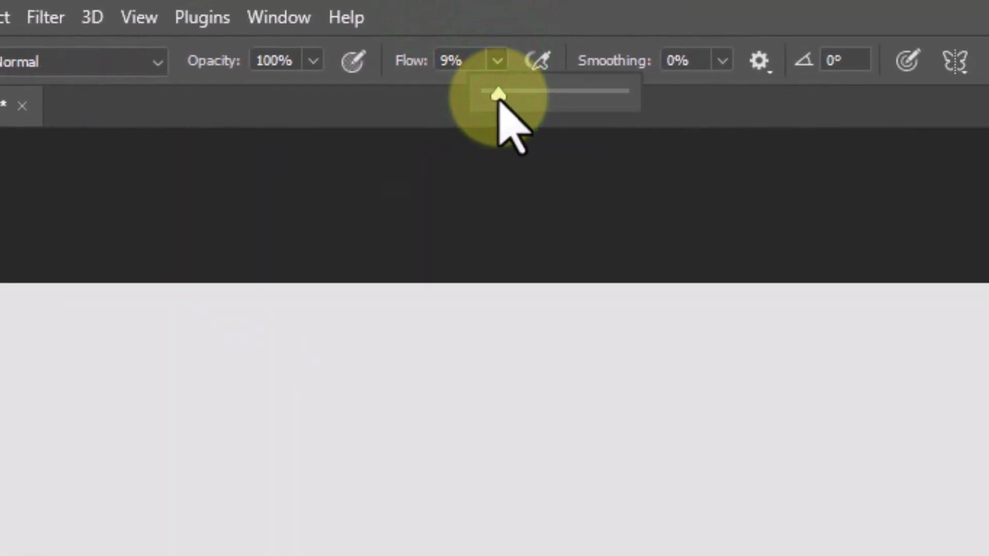
click(569, 3)
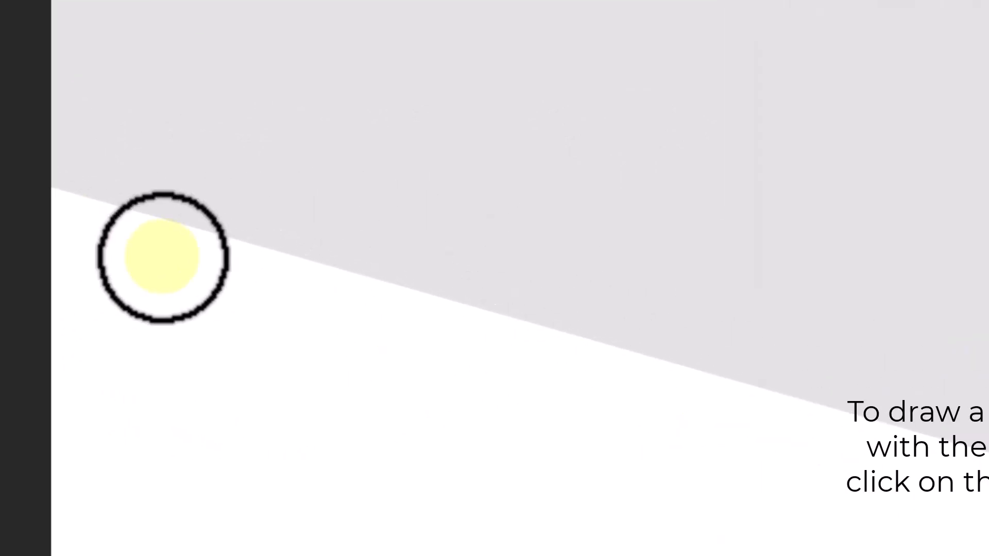
Step: Paint a straight black shadow along the shape's diagonal edge and lower the shadow layer's opacity to 58%
shift+click(178, 234)
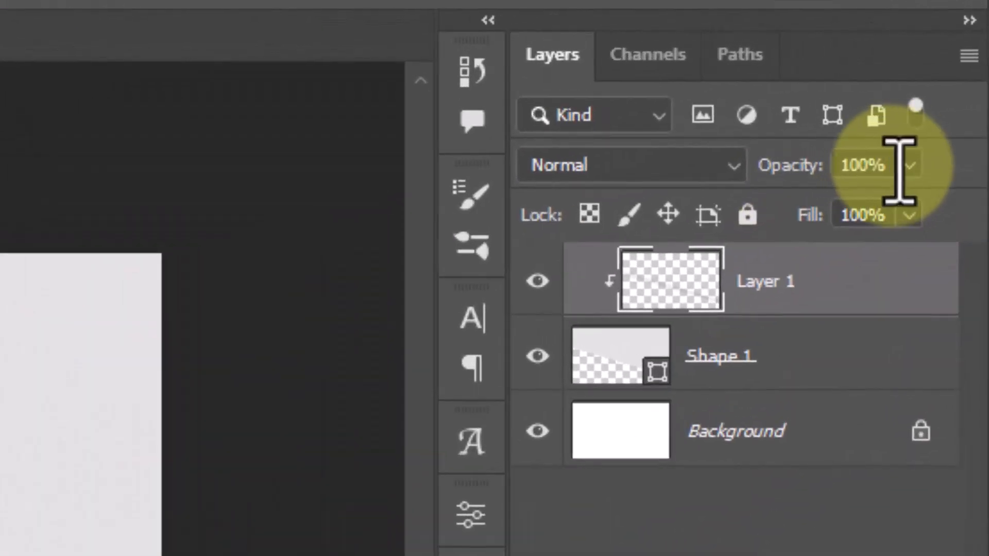
click(966, 75)
drag(907, 177, 840, 201)
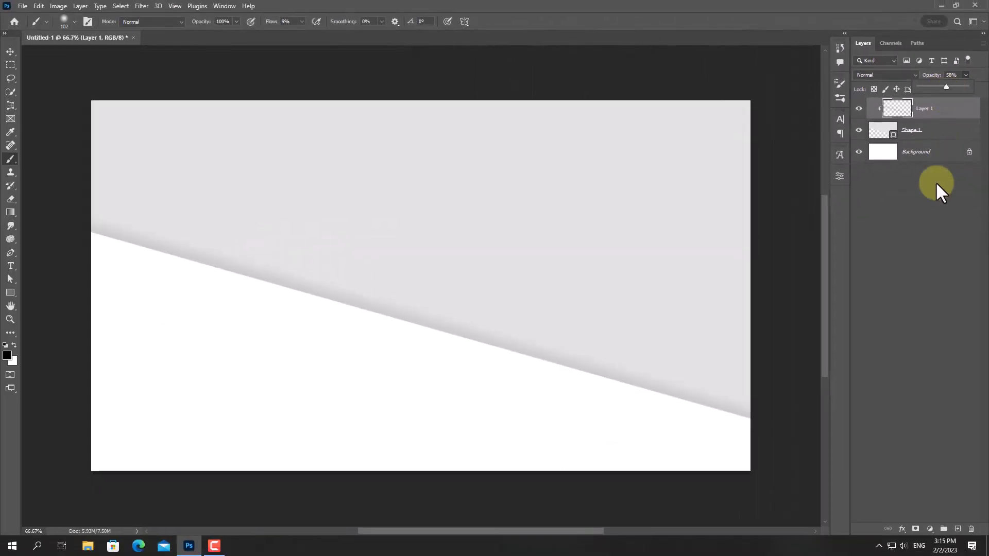
click(924, 209)
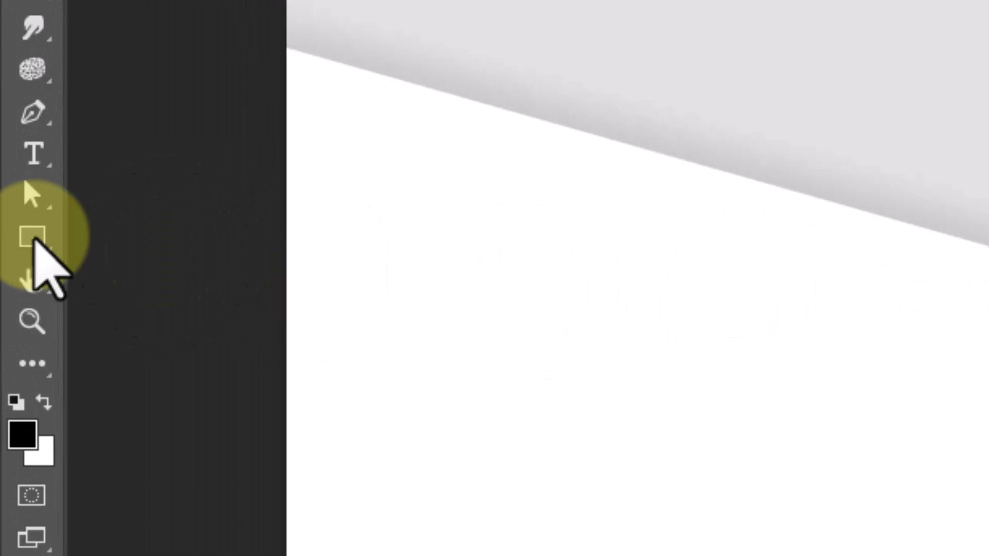
Step: Create a 21 x 29.7 px rectangle in A4 proportions and enlarge it proportionally to about 480 x 685 px
click(32, 238)
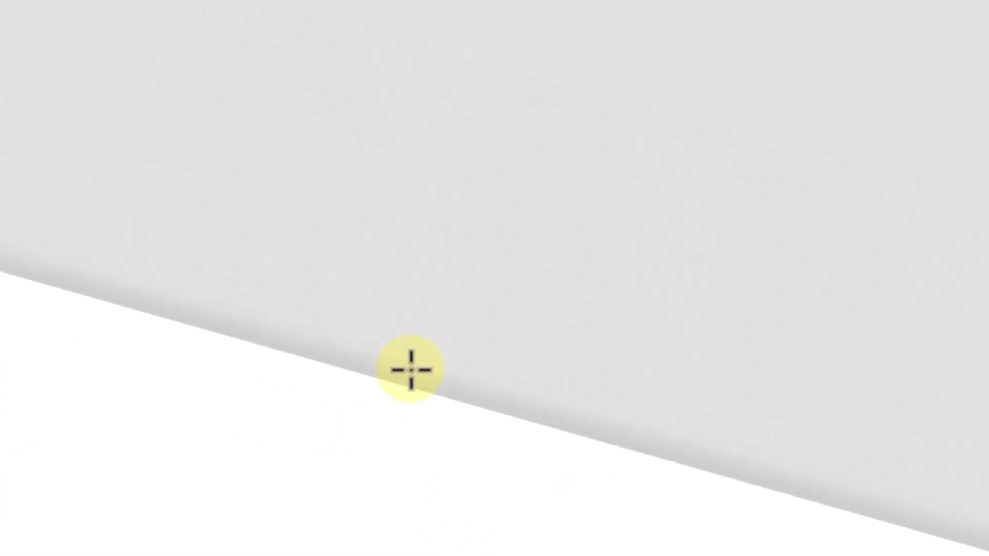
click(427, 351)
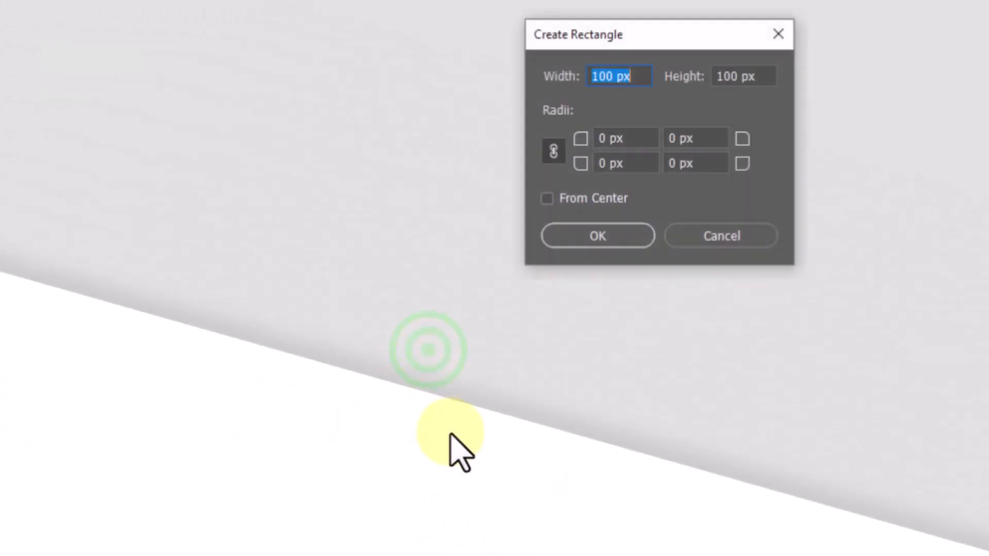
text(21)
key(Tab)
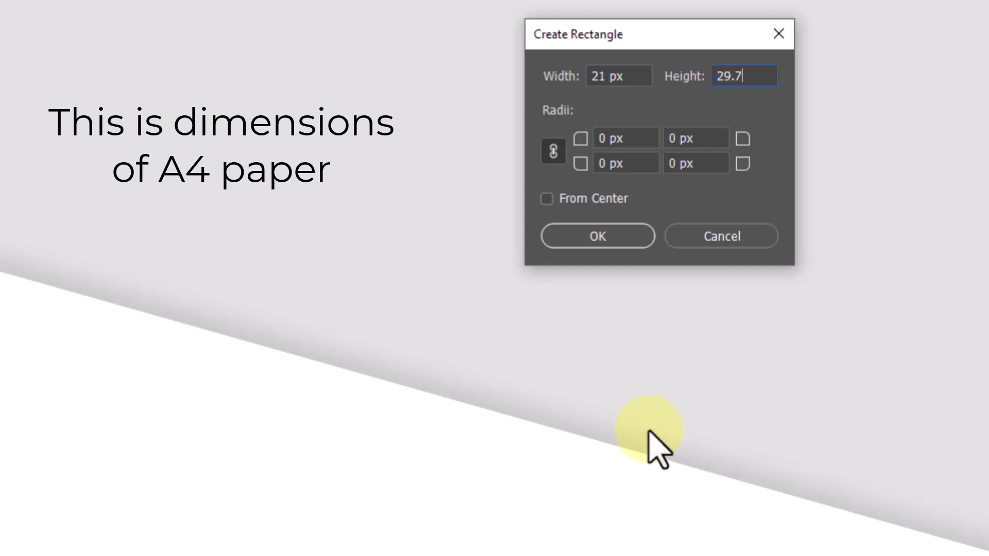
click(597, 236)
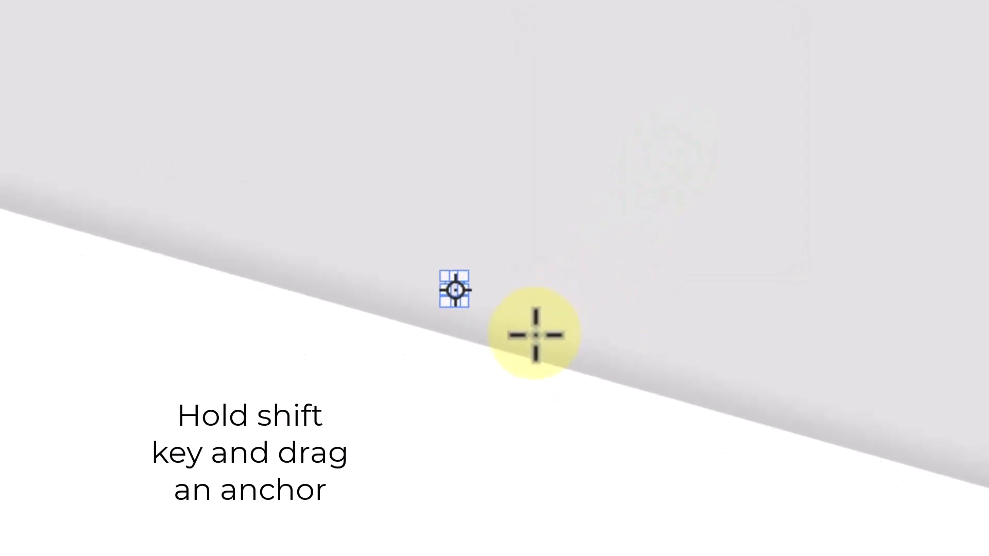
drag(468, 306, 614, 468)
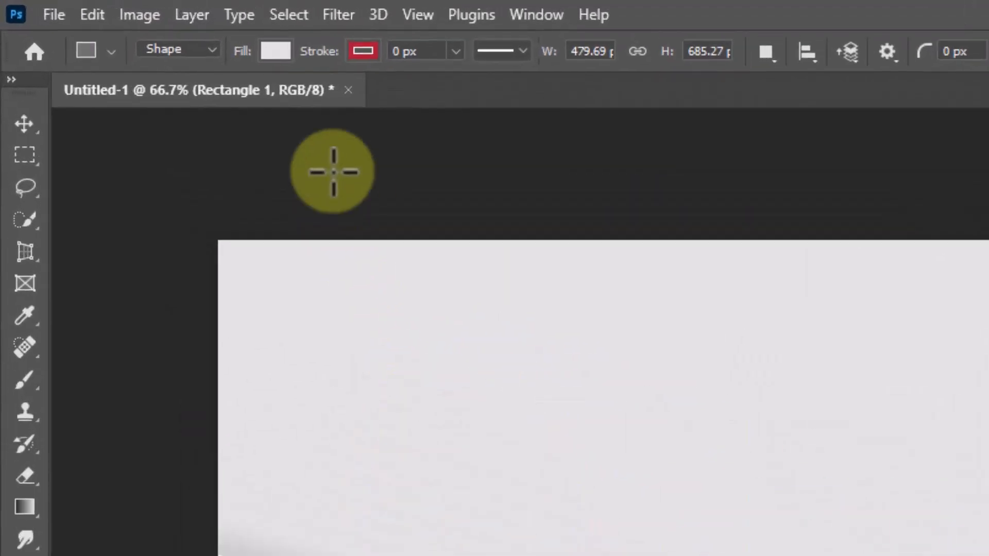
Step: Change the rectangle's fill to olive green from the recently used colors
click(116, 21)
click(322, 213)
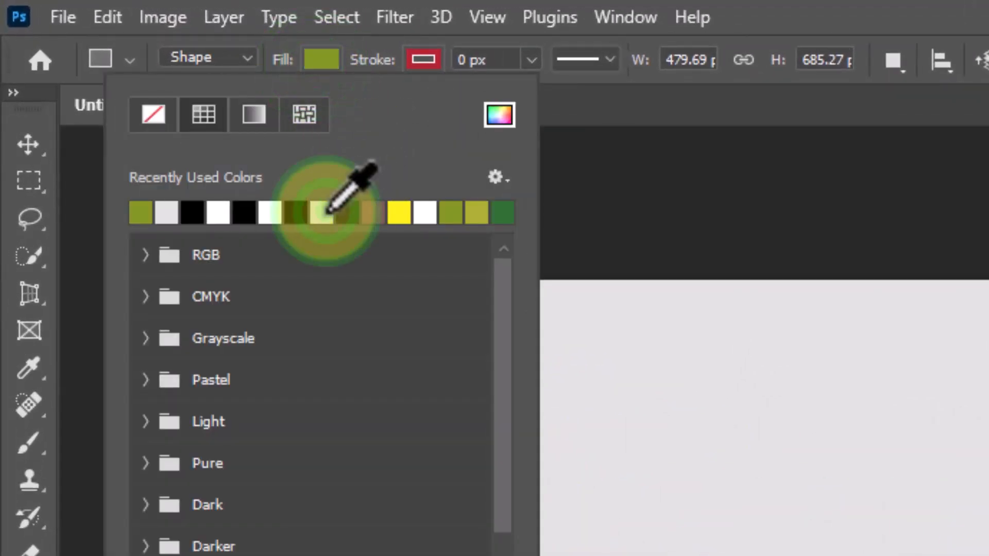
click(871, 13)
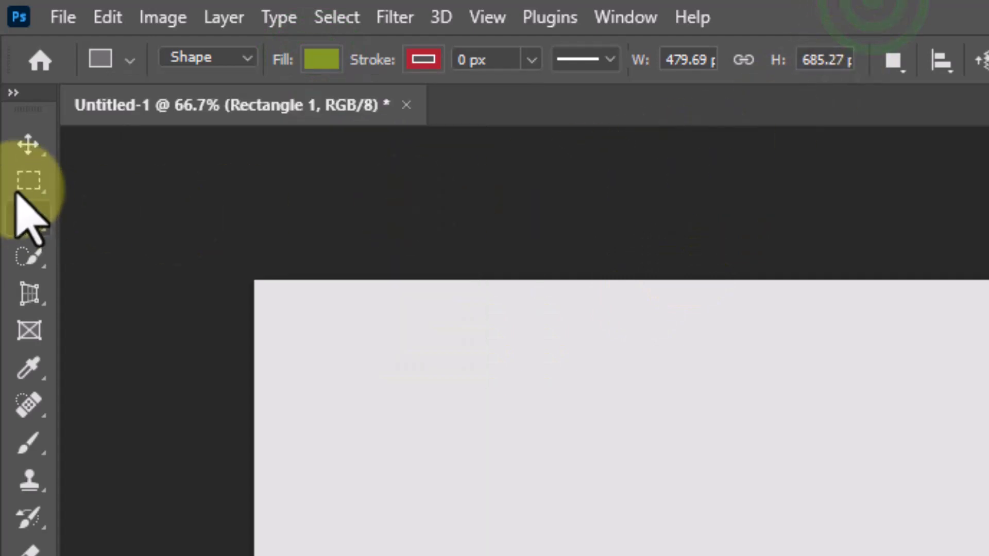
Step: Move the green rectangle up over the diagonal edge and scale it proportionally to about 120%, about 578 x 825 px
click(29, 145)
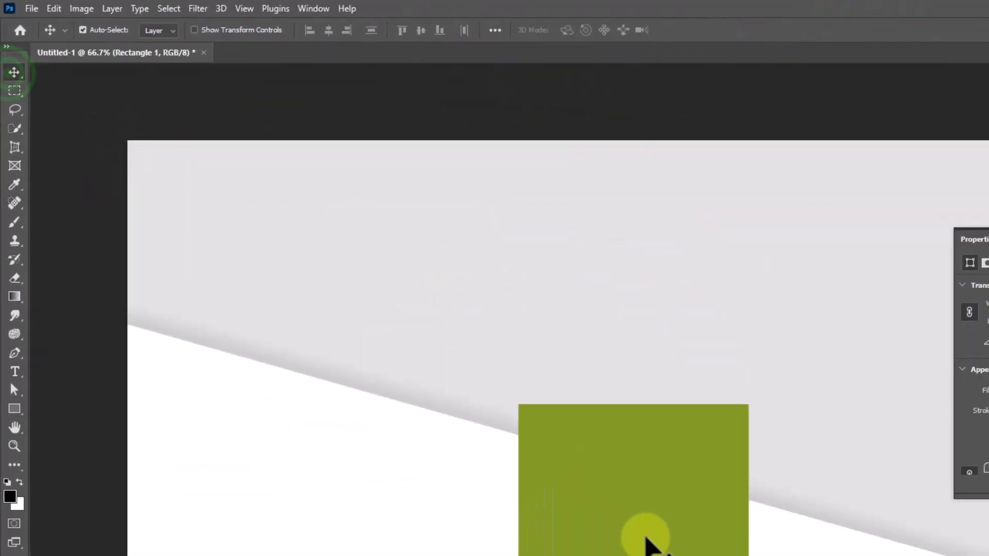
drag(646, 543, 705, 383)
drag(505, 274, 506, 274)
key(ctrl+t)
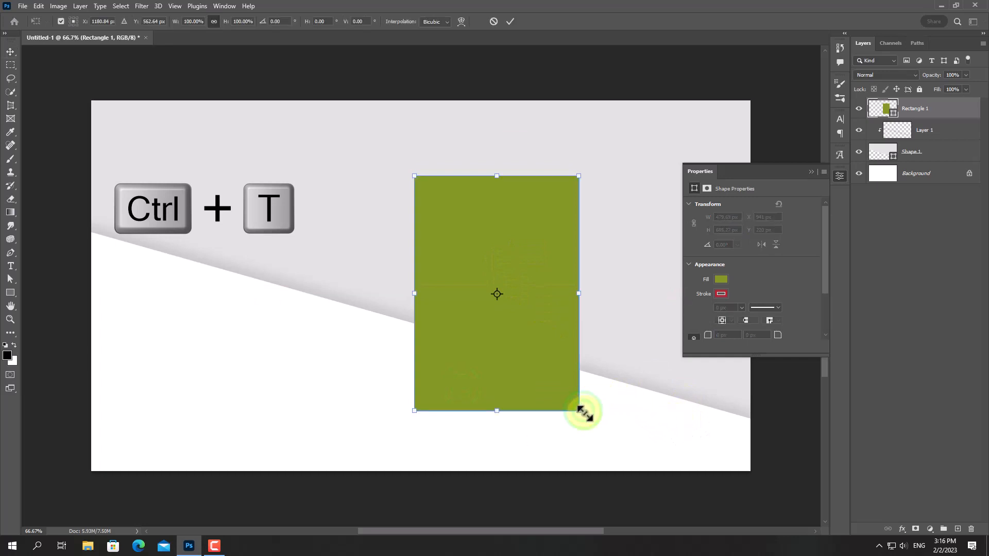
drag(585, 412, 626, 453)
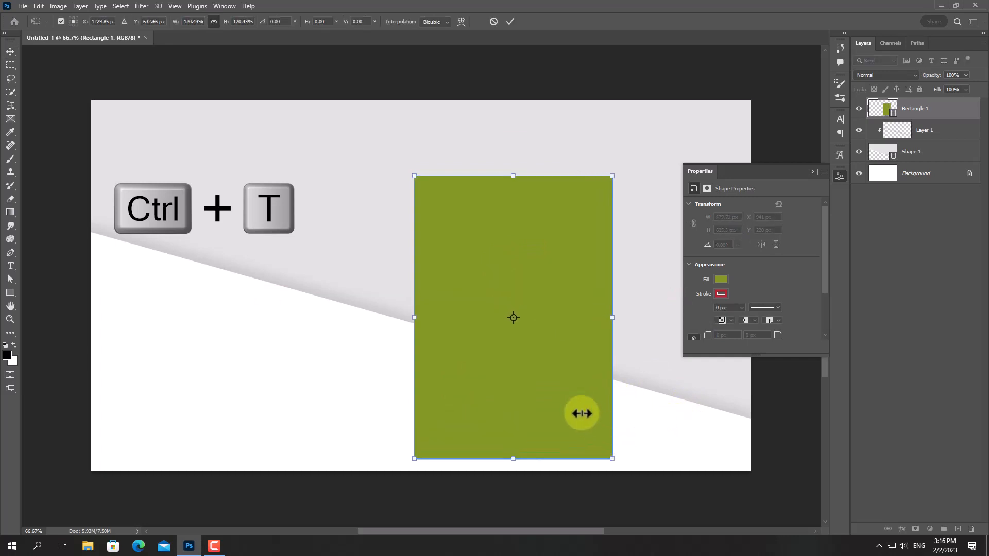
drag(582, 414, 566, 372)
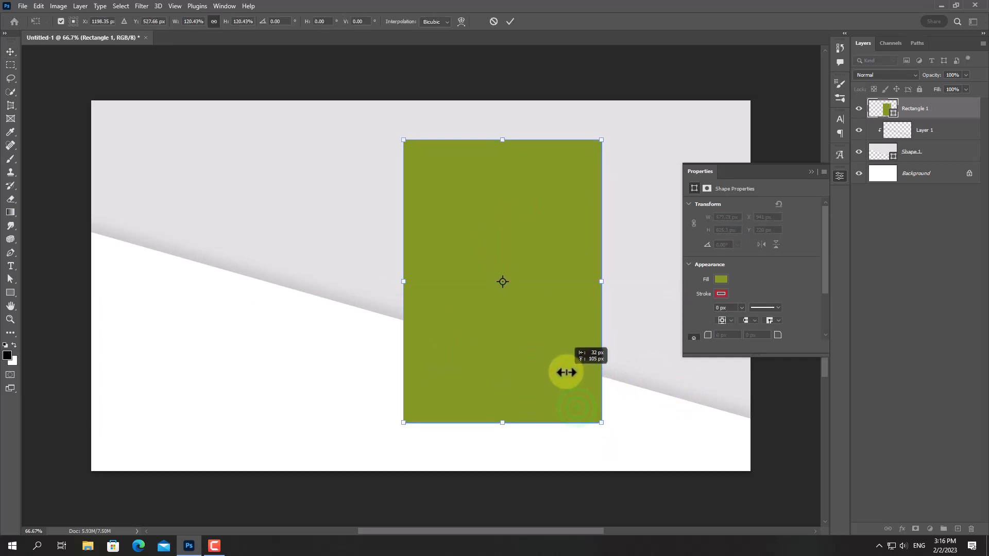
click(506, 21)
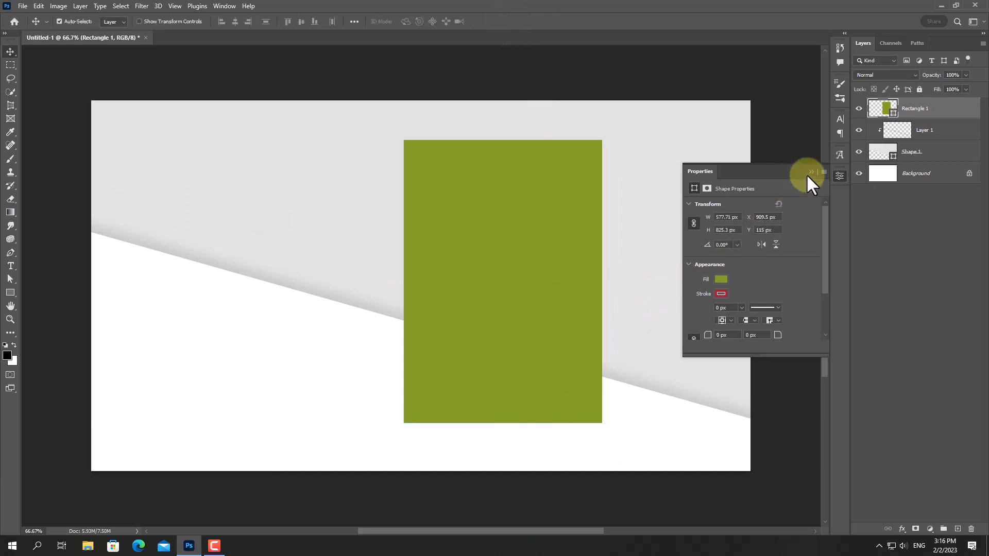
click(811, 172)
Step: Convert the green rectangle to a smart object, duplicate it, and hide the original layer
right_click(943, 107)
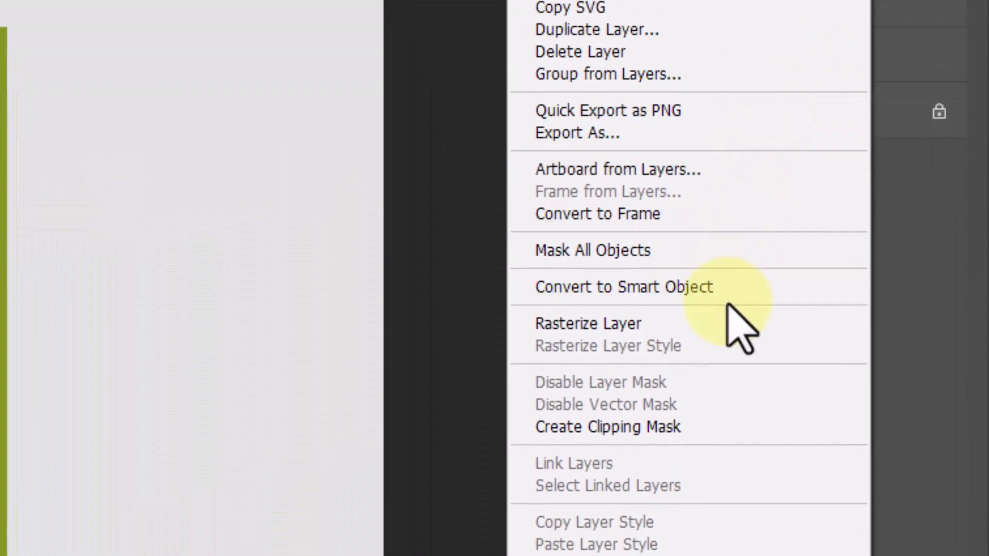
click(730, 288)
key(ctrl+j)
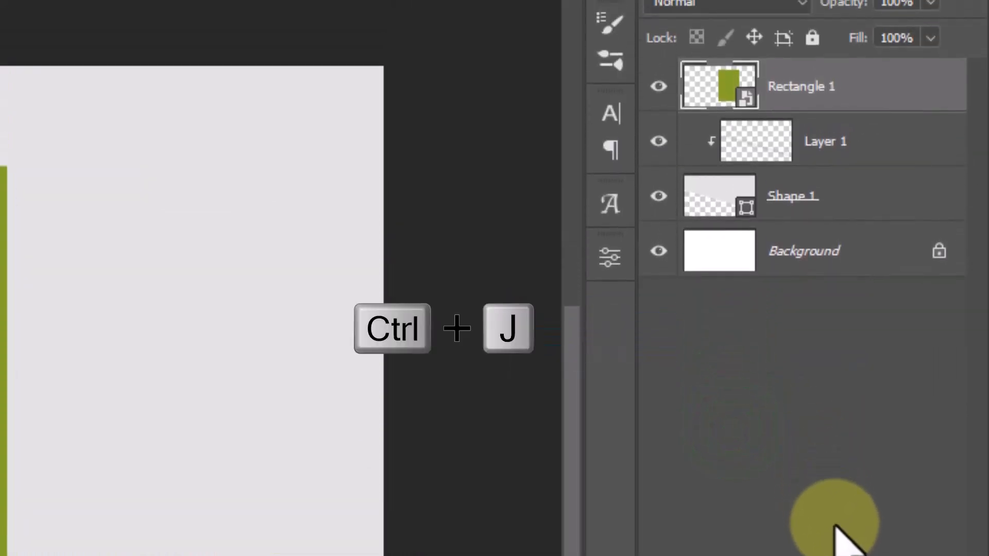
key(ctrl+j)
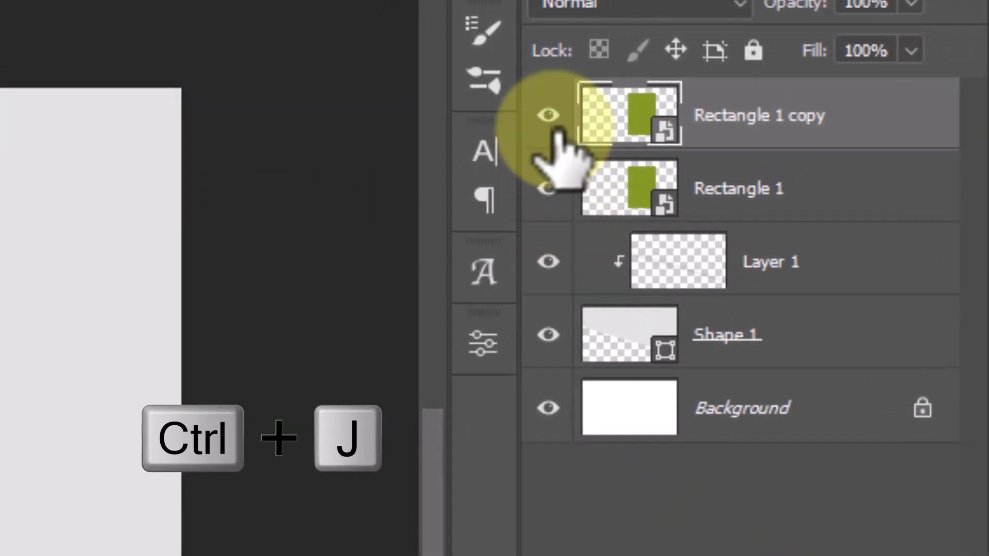
click(547, 188)
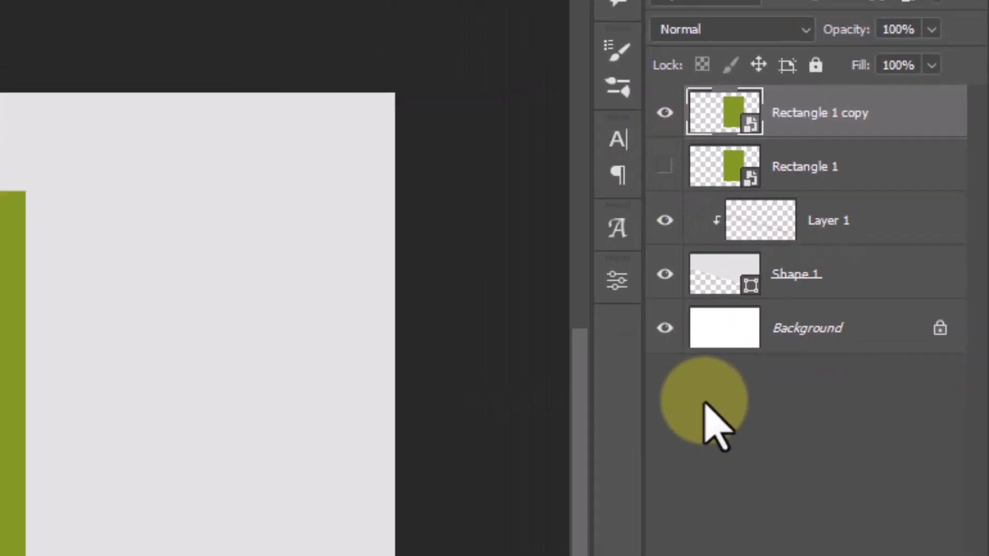
Step: Move the rectangle copy up to the diagonal and distort its lower right corner straight down until the bottom edge parallels the diagonal
key(ctrl+t)
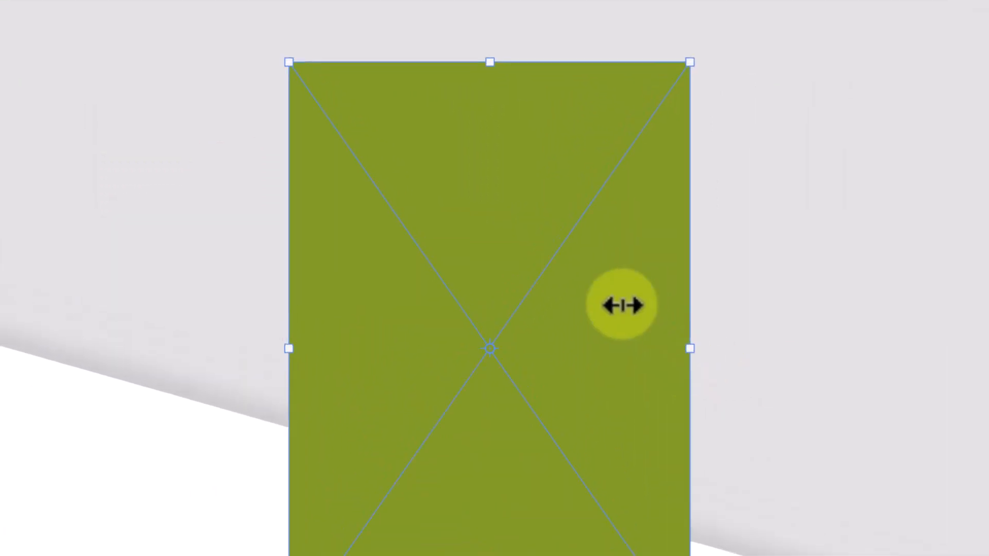
right_click(521, 206)
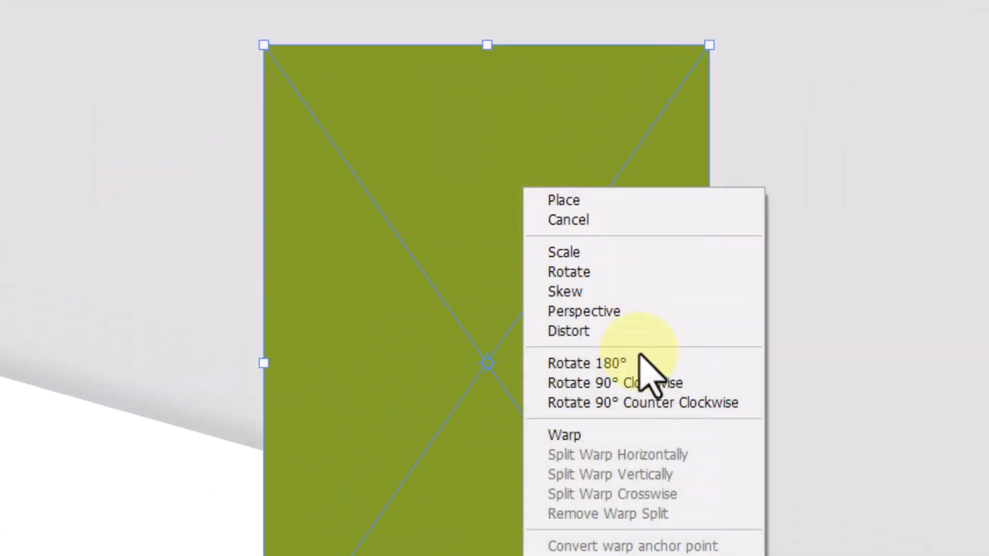
click(652, 331)
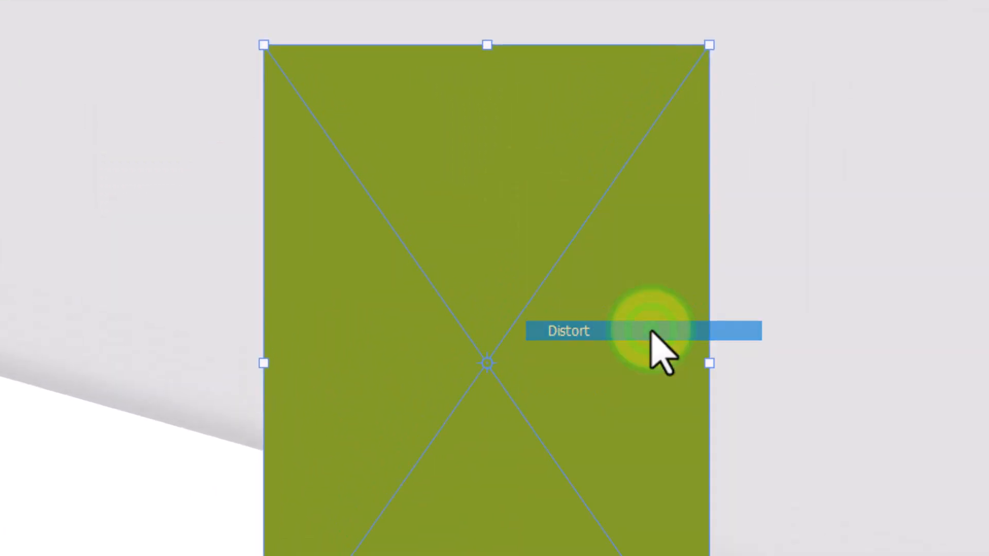
drag(503, 538, 580, 356)
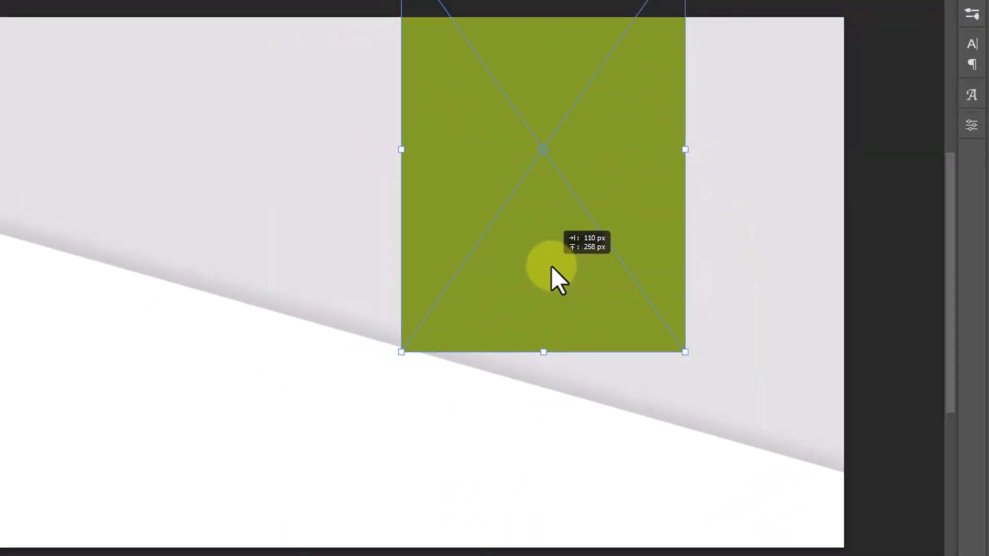
drag(552, 266, 557, 265)
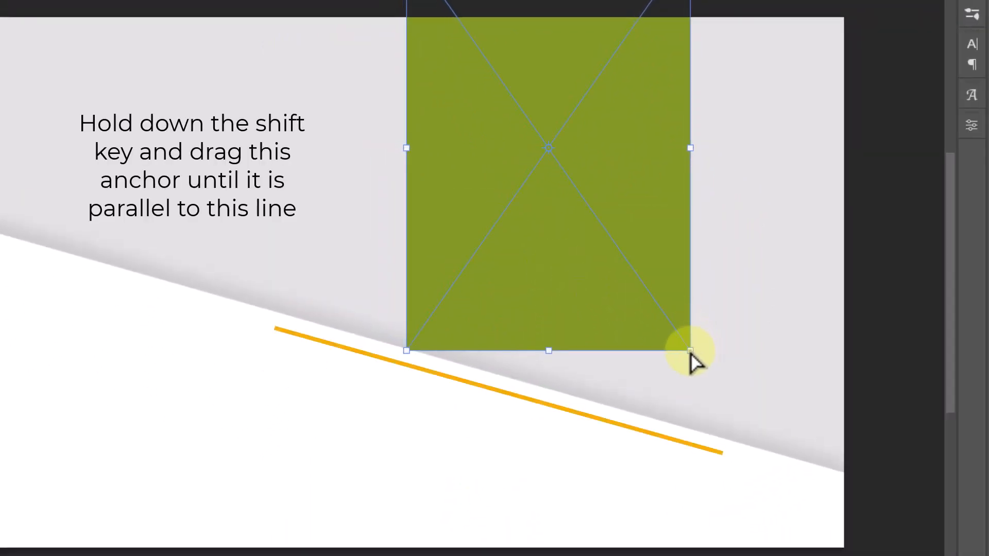
drag(690, 352, 690, 430)
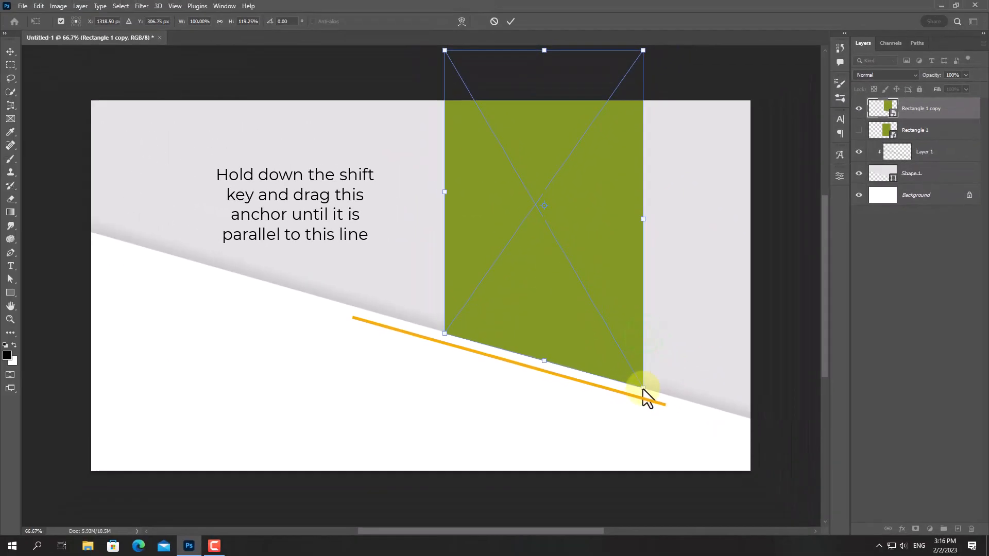
Step: Distort the copy's upper right corner down until the top edge parallels the diagonal, and move the sheet back up across the background edge
drag(601, 194, 591, 456)
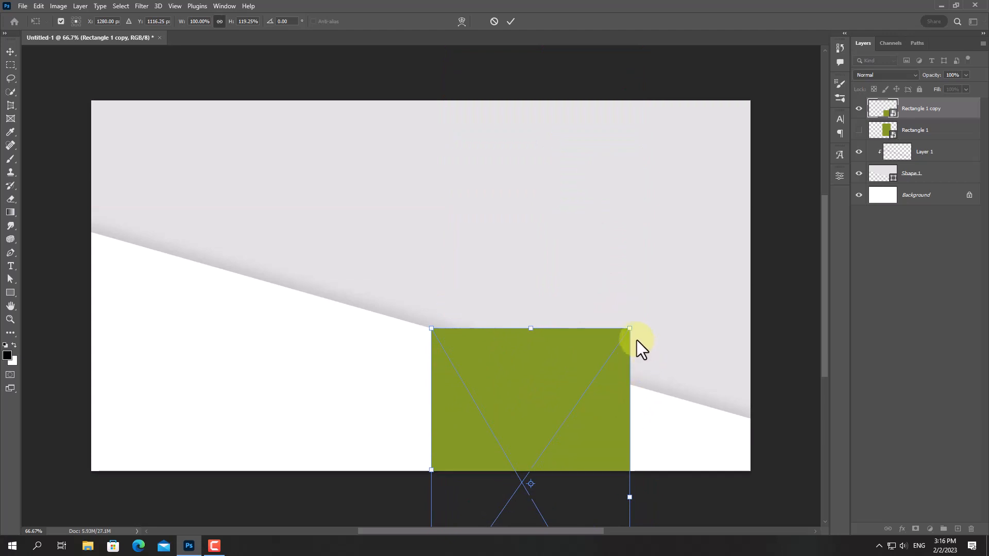
drag(630, 327, 630, 383)
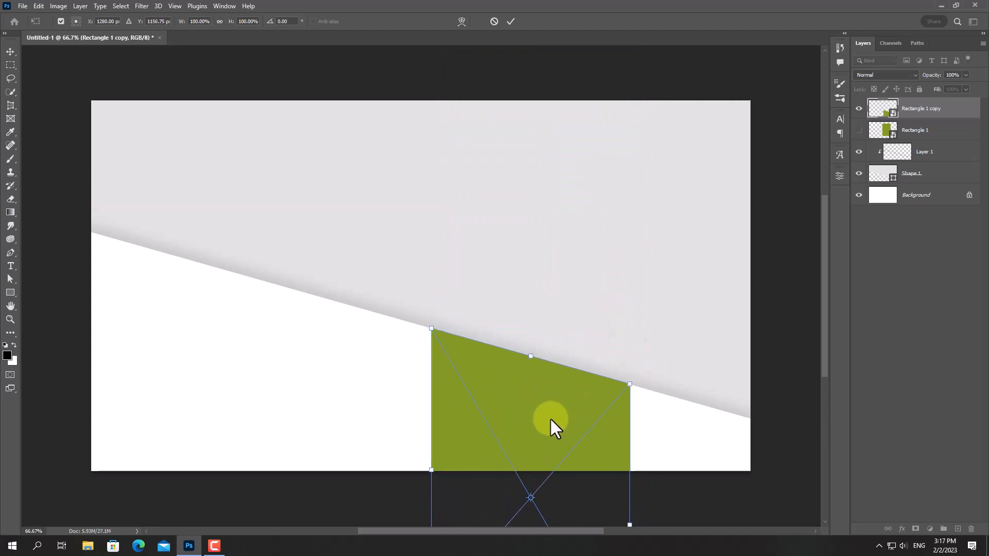
drag(551, 419, 584, 200)
Step: Warp the sheet's lower corners and bottom edge to the left along the diagonal so the paper curves outward
right_click(583, 198)
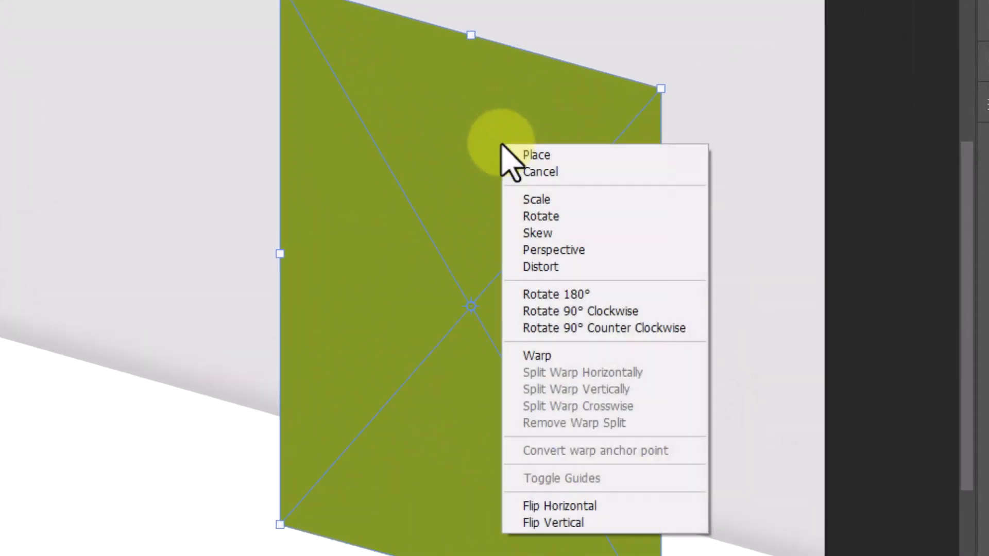
click(559, 357)
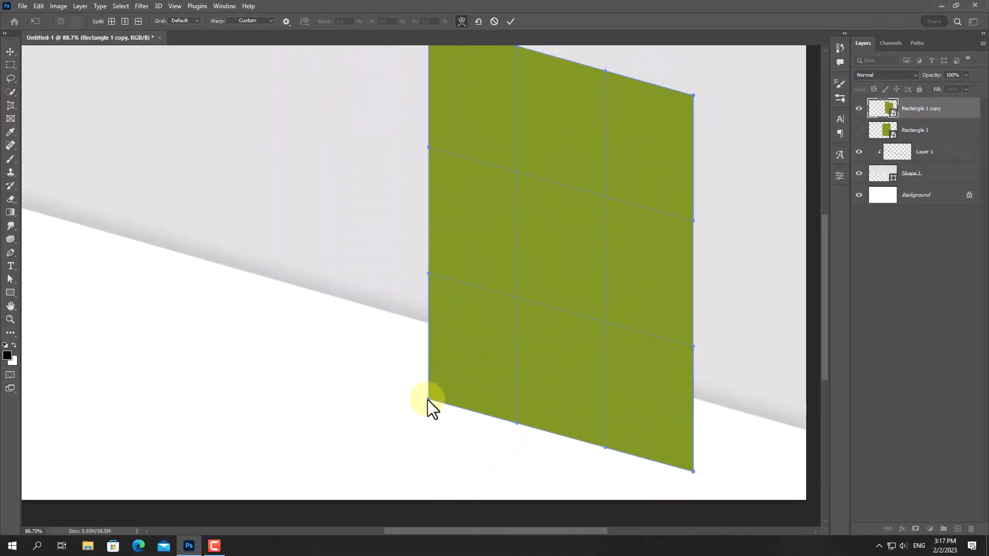
click(286, 509)
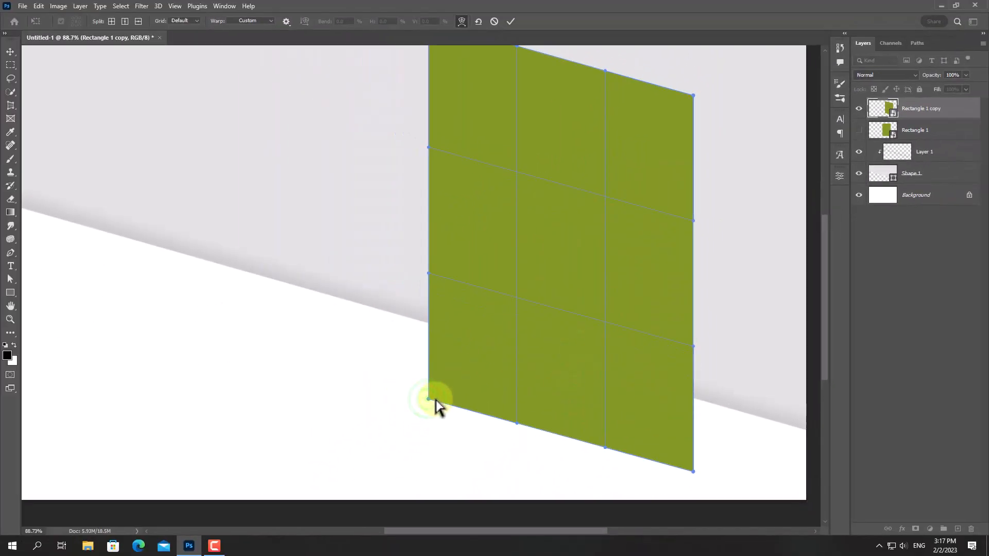
drag(405, 394, 385, 388)
drag(693, 472, 647, 462)
drag(606, 448, 576, 440)
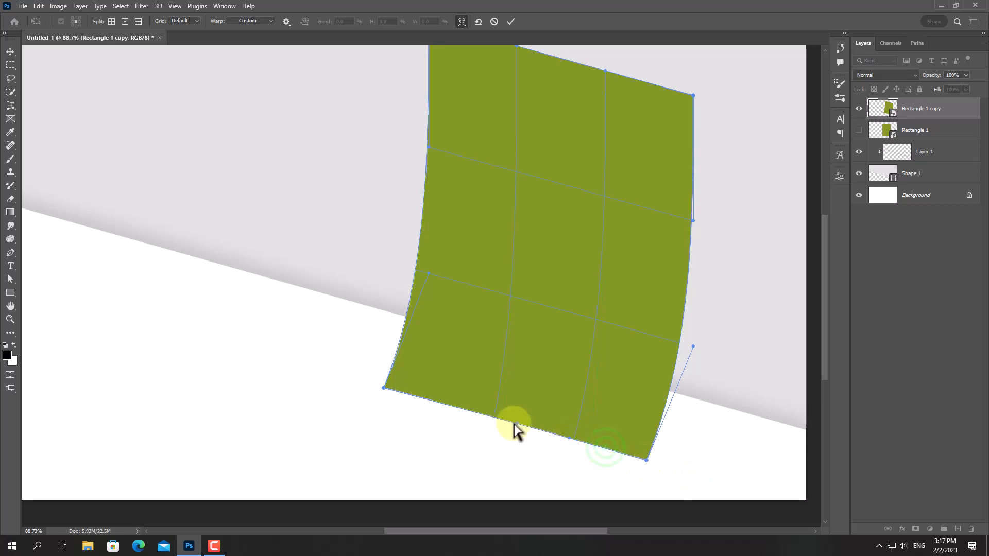
drag(514, 429, 475, 412)
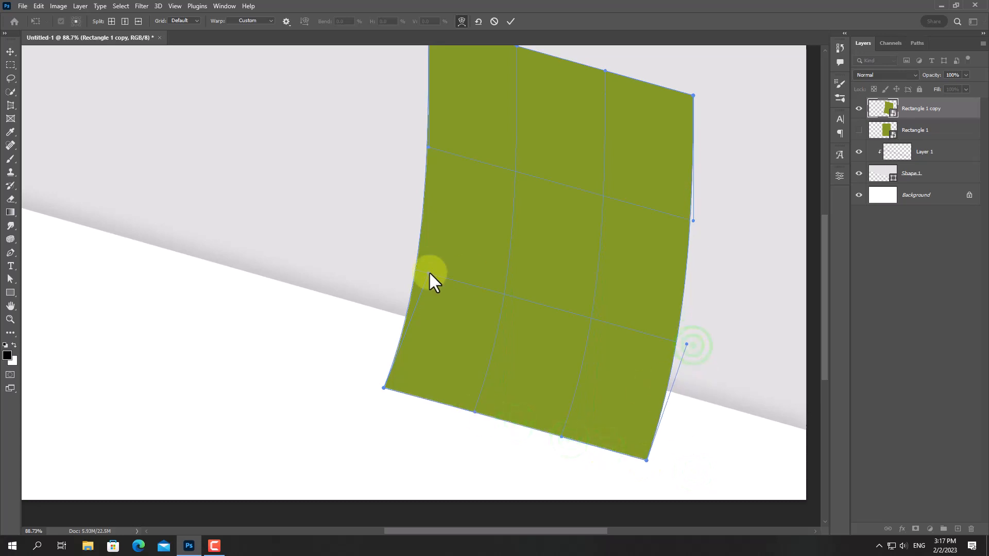
Step: Smooth the sheet's curve by nudging the inner mesh and right edge slightly left, and apply the warp
drag(502, 294, 499, 293)
drag(693, 221, 690, 221)
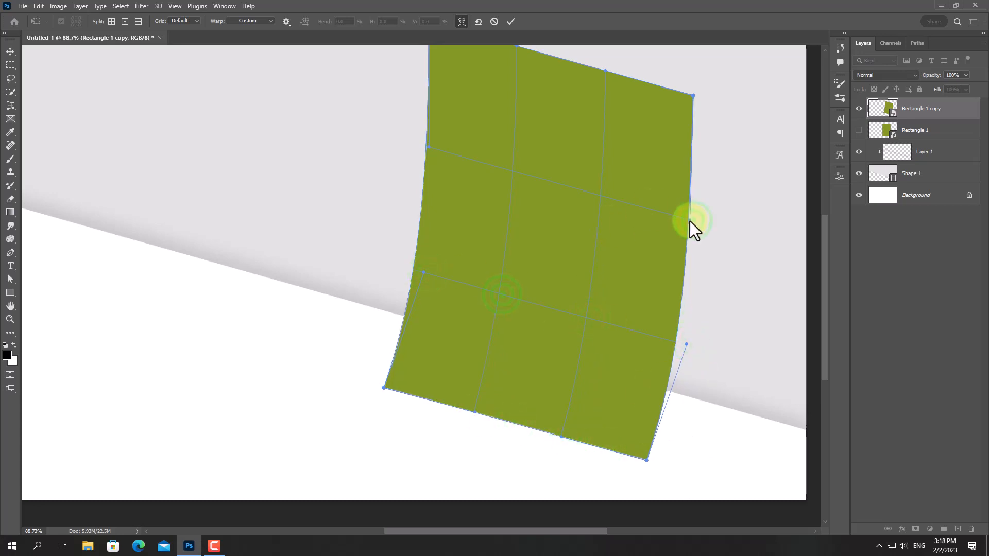
scroll(583, 300, down, 5)
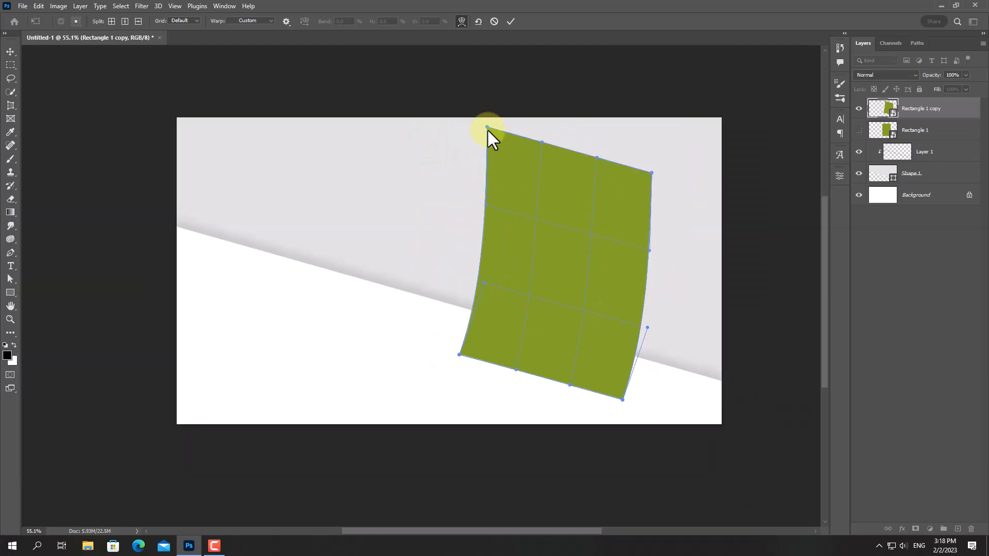
click(512, 21)
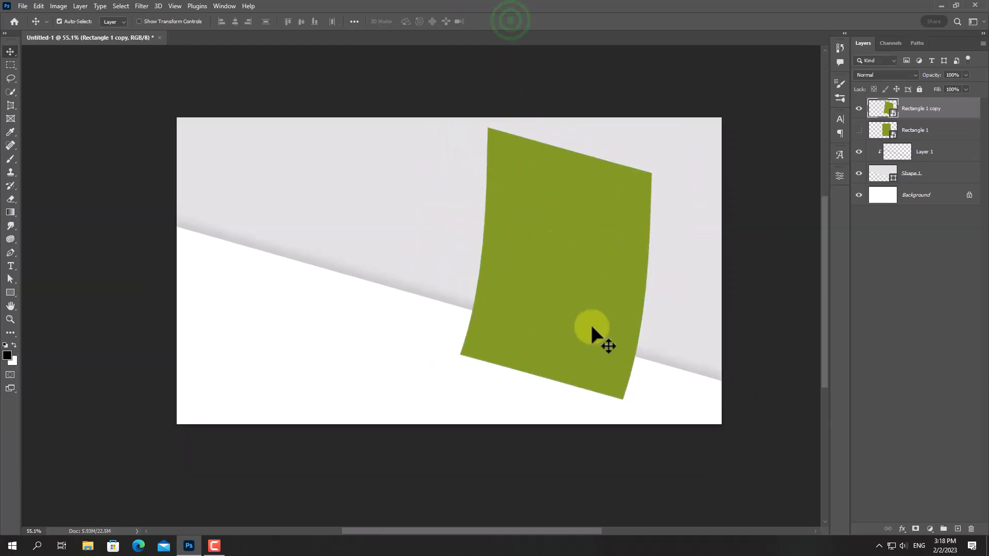
Step: Add a new layer beneath the curved sheet and set up the Pen tool in Shape mode with a black fill
scroll(615, 355, down, 3)
scroll(642, 392, up, 3)
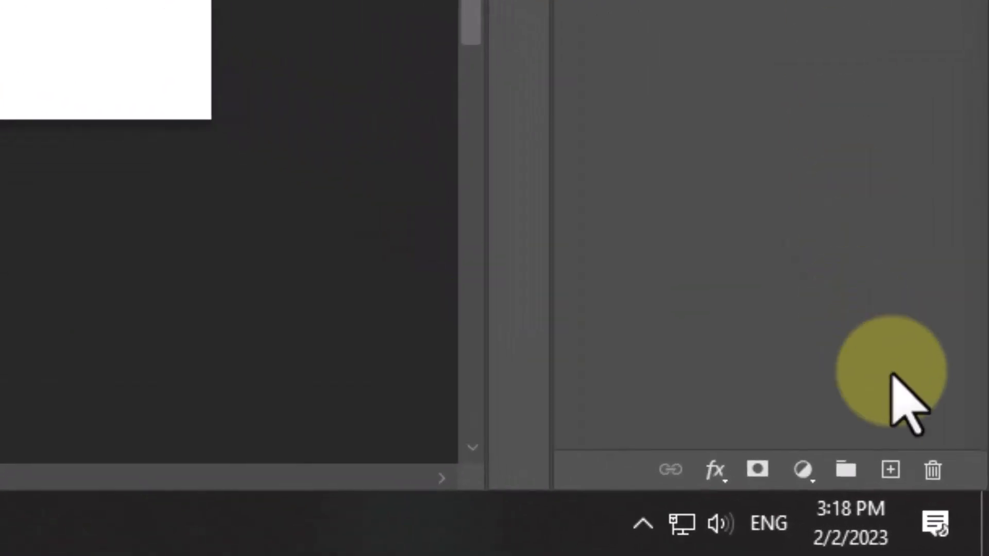
ctrl+click(891, 469)
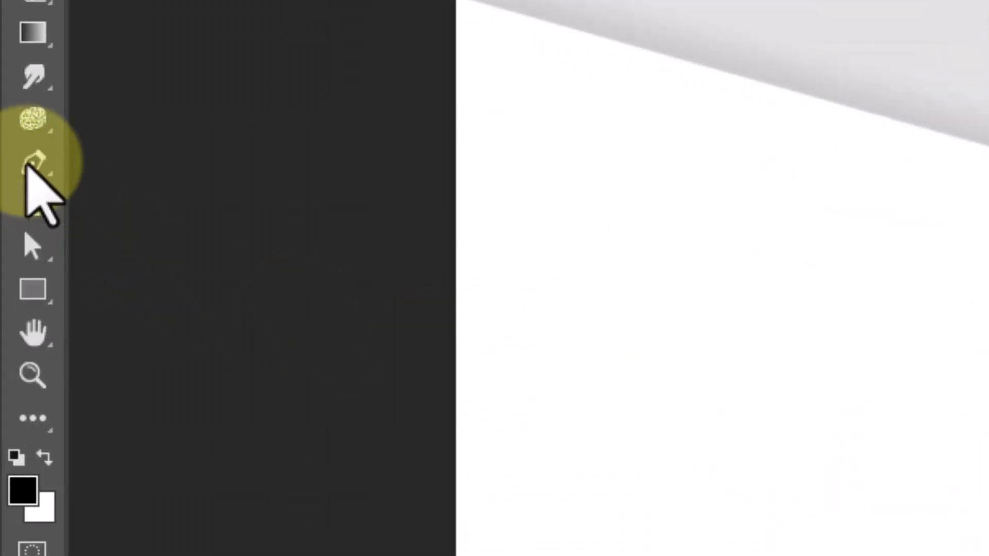
click(29, 161)
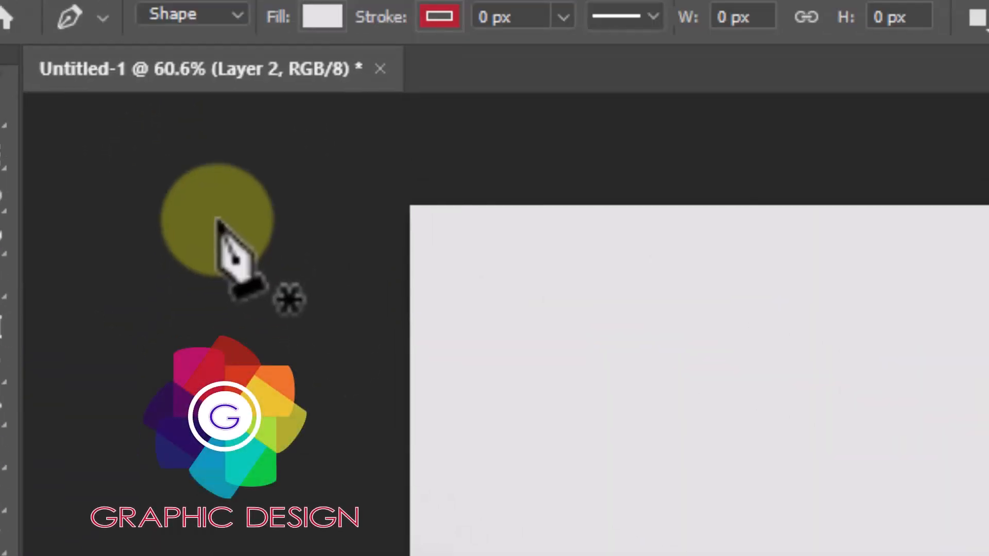
click(319, 69)
click(170, 244)
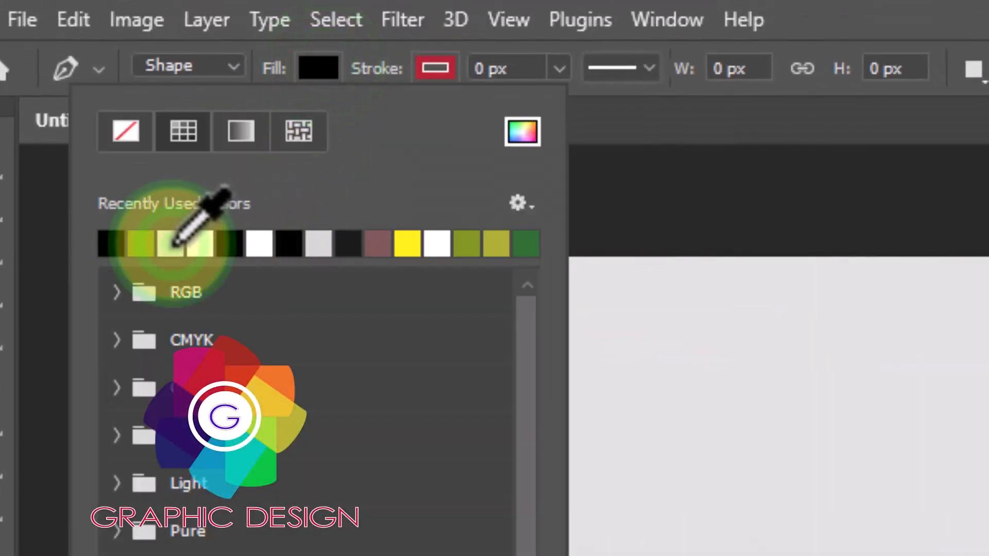
click(845, 6)
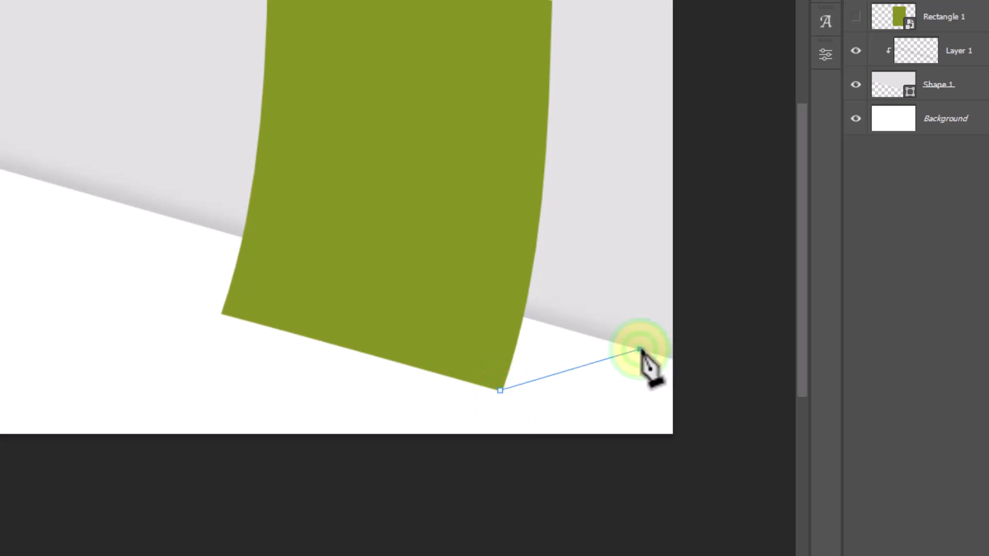
Step: Draw a curved black shadow shape from the sheet's lower right corner to the diagonal, up to its top right corner, and closed behind it
drag(640, 350, 712, 345)
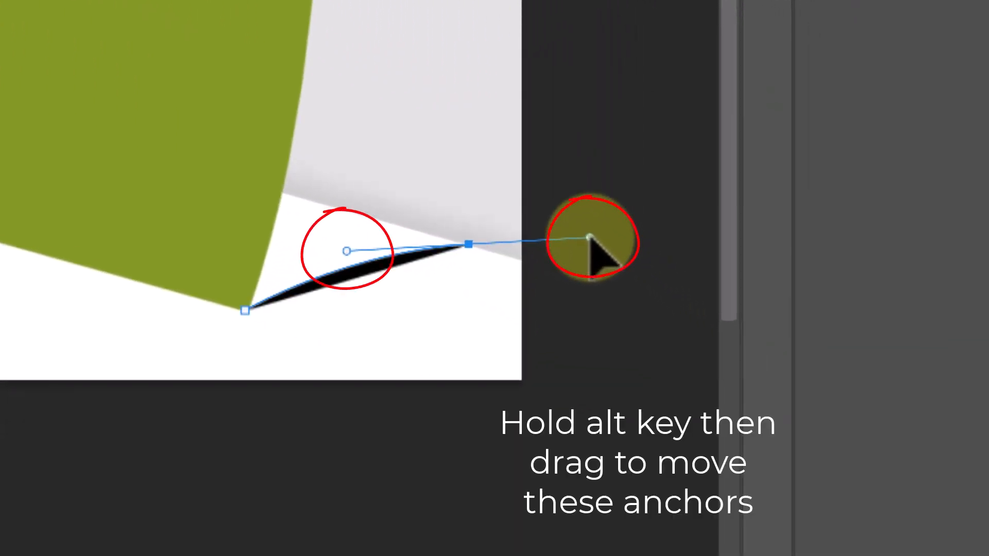
drag(589, 238, 435, 190)
drag(416, 164, 404, 144)
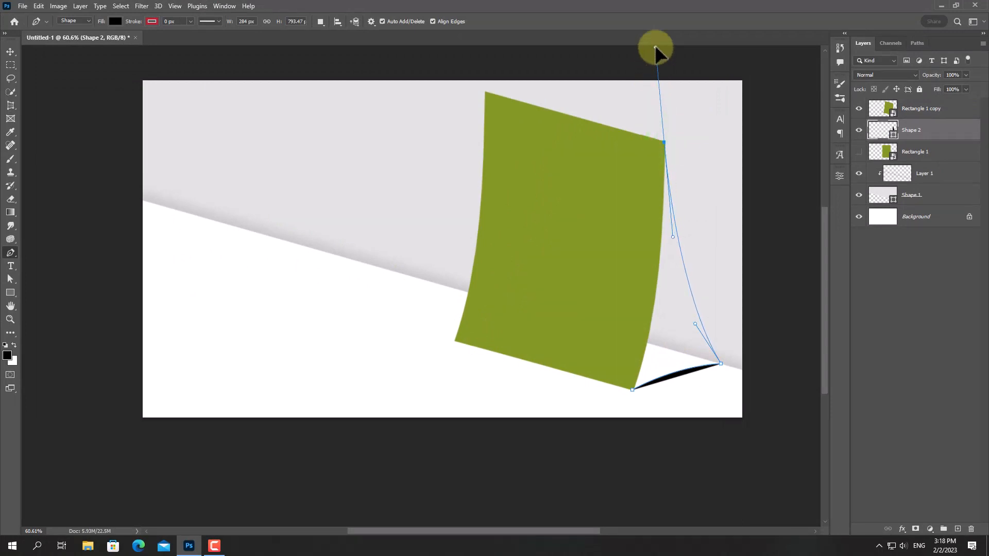
scroll(655, 50, up, 1)
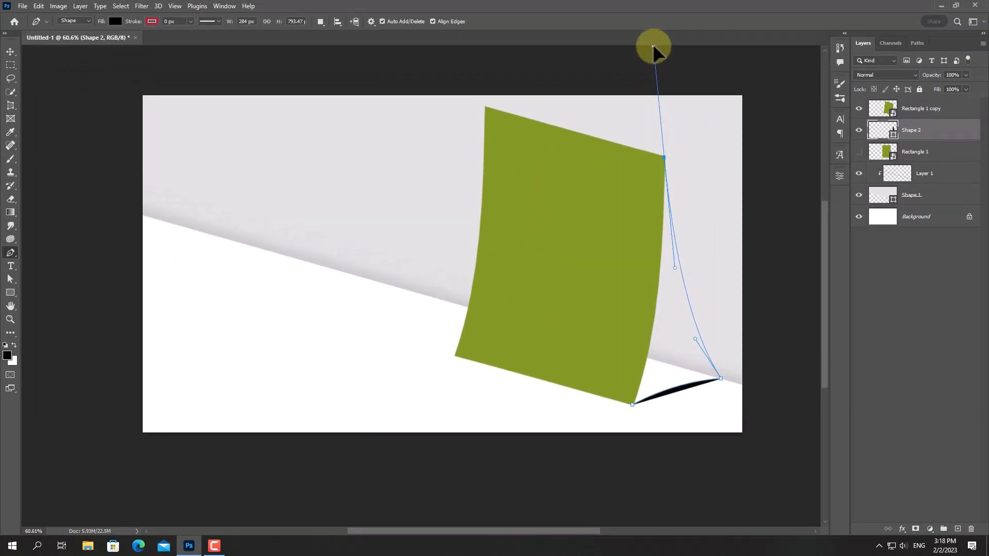
drag(653, 48, 654, 47)
drag(544, 244, 574, 360)
click(632, 405)
key(Return)
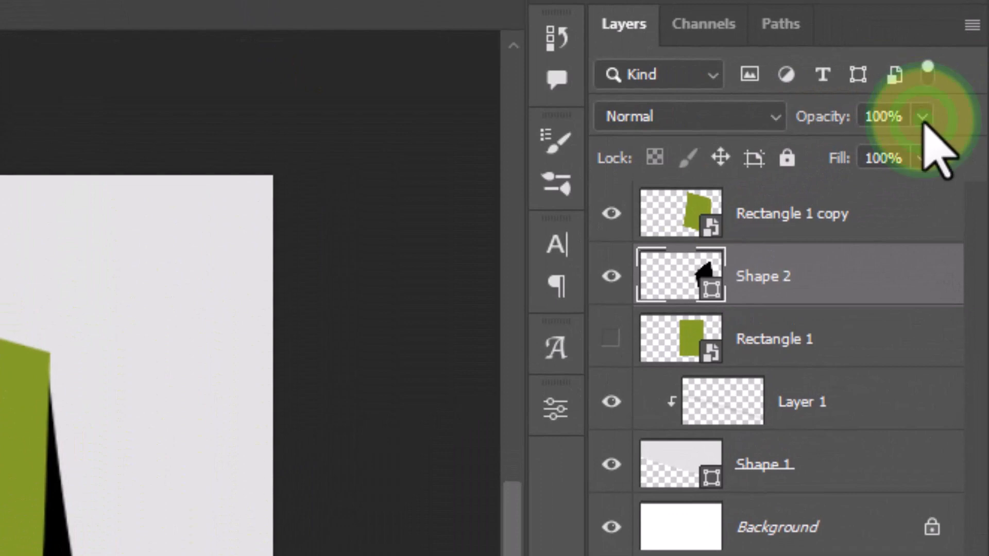
Step: Lower the black shadow shape's opacity to 50%
click(966, 74)
drag(915, 146, 854, 152)
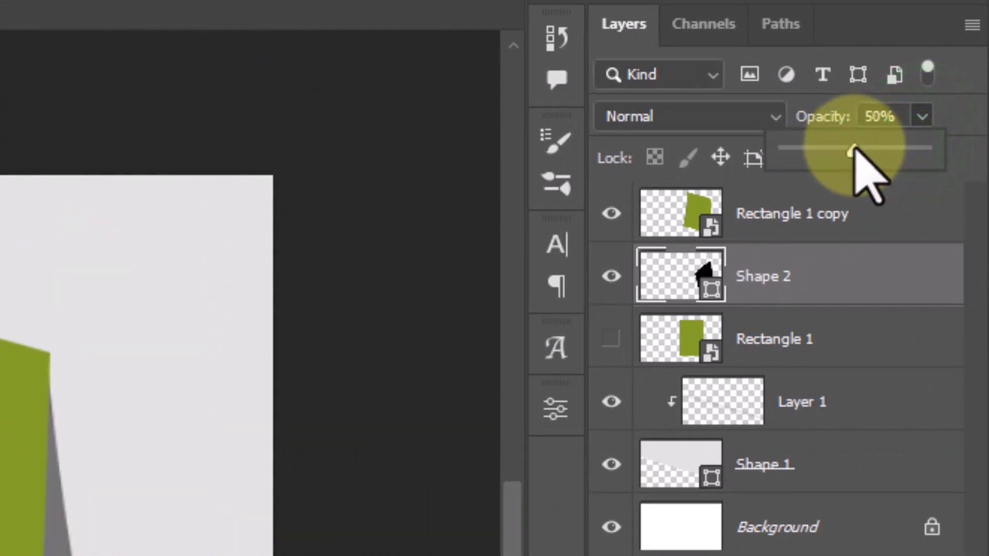
click(871, 276)
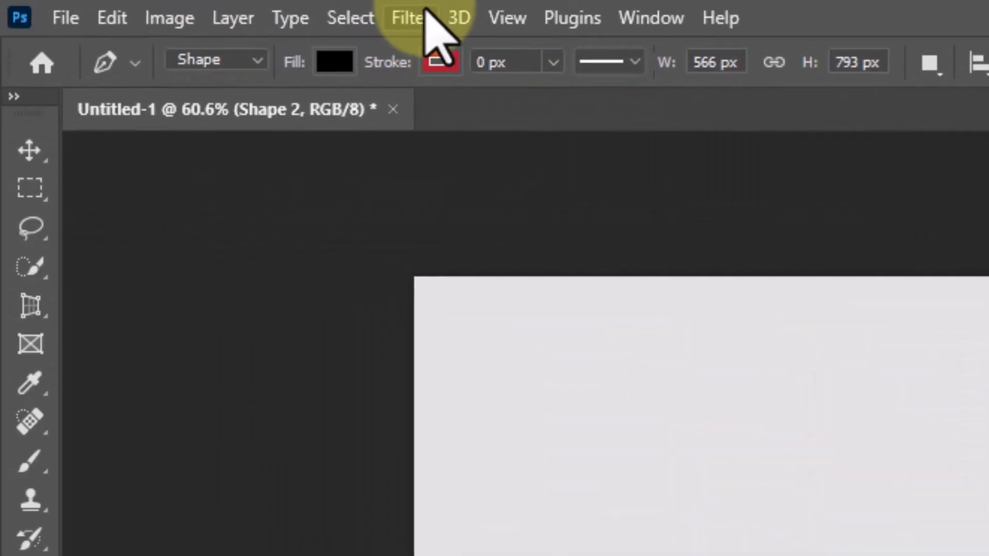
Step: Convert the shadow shape to a smart object and apply a Gaussian Blur with a 4.0 pixel radius
click(410, 19)
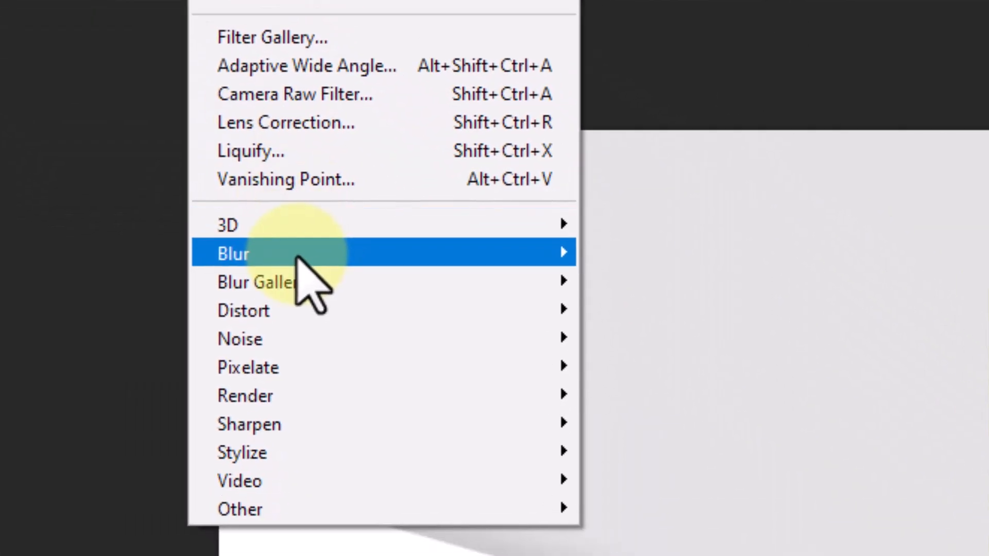
mouse_move(497, 405)
click(650, 350)
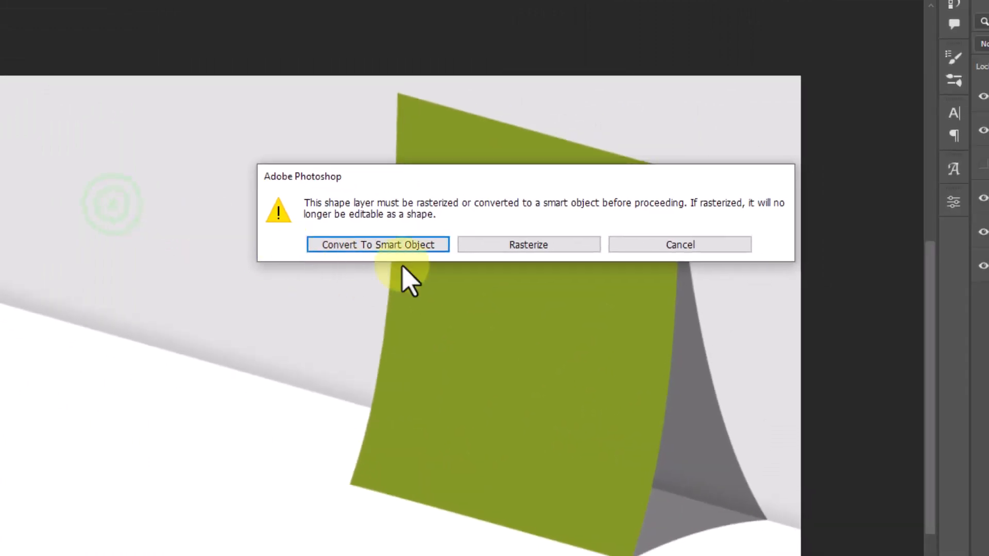
click(407, 248)
drag(752, 323, 122, 220)
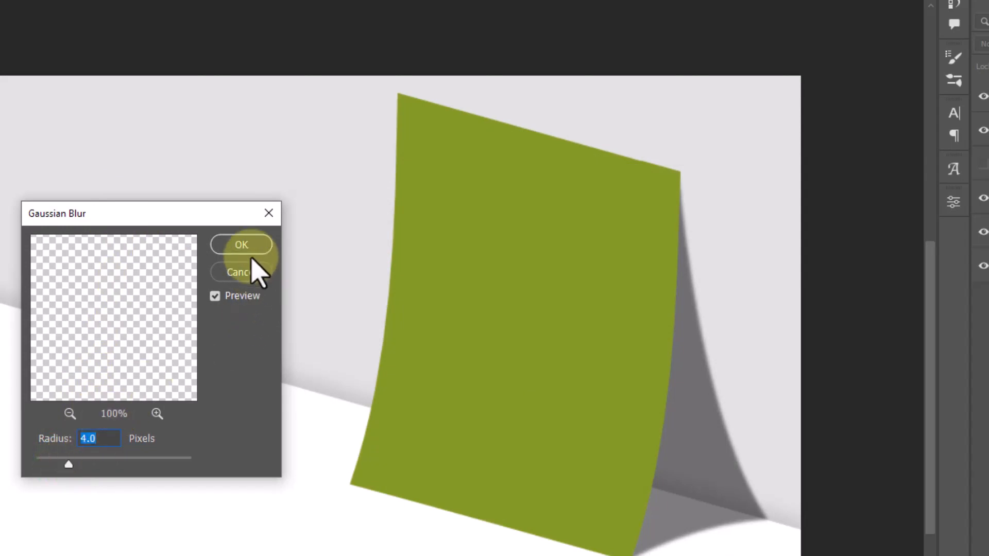
click(241, 246)
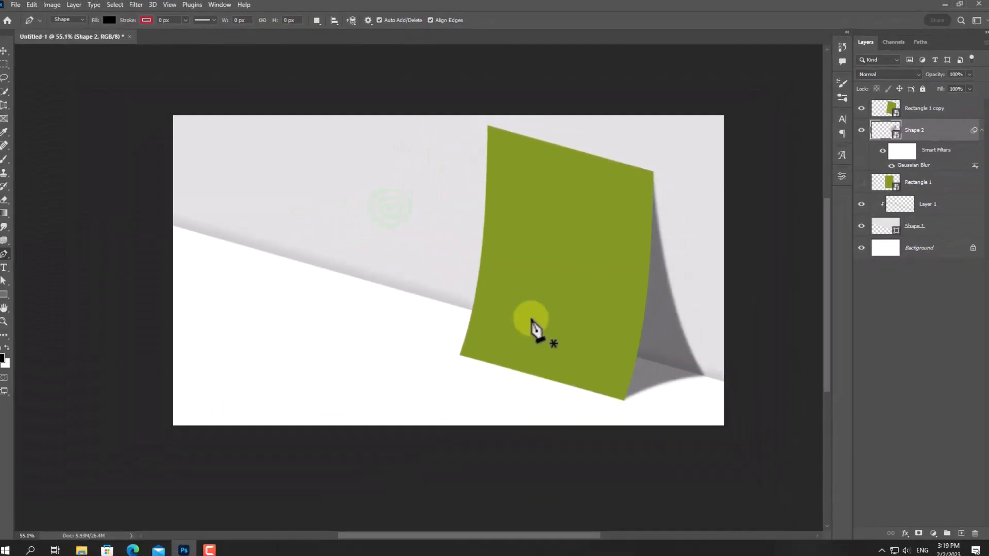
Step: Place the window_shadow_overlay_1905 image from the desktop into the document above the curved sheet's layer
scroll(572, 326, down, 4)
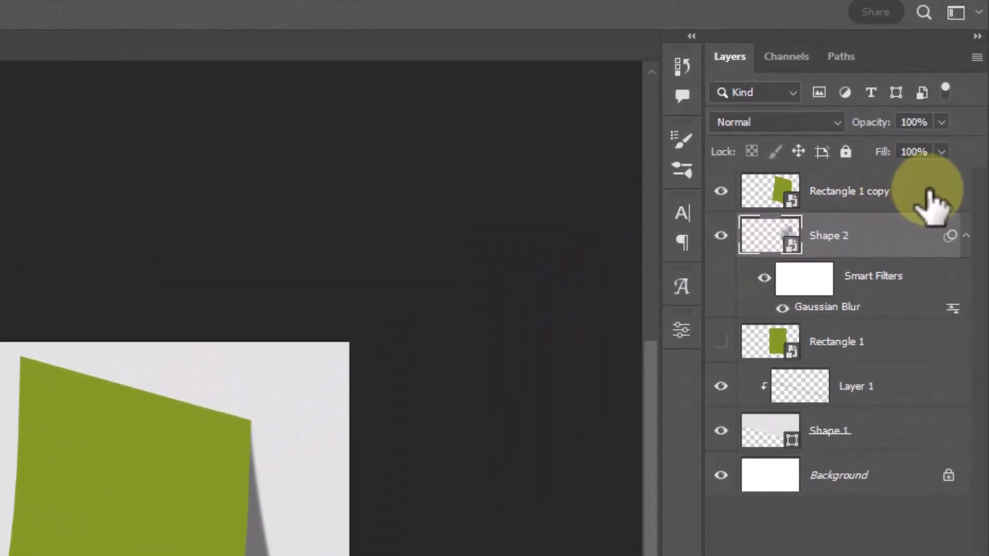
click(929, 191)
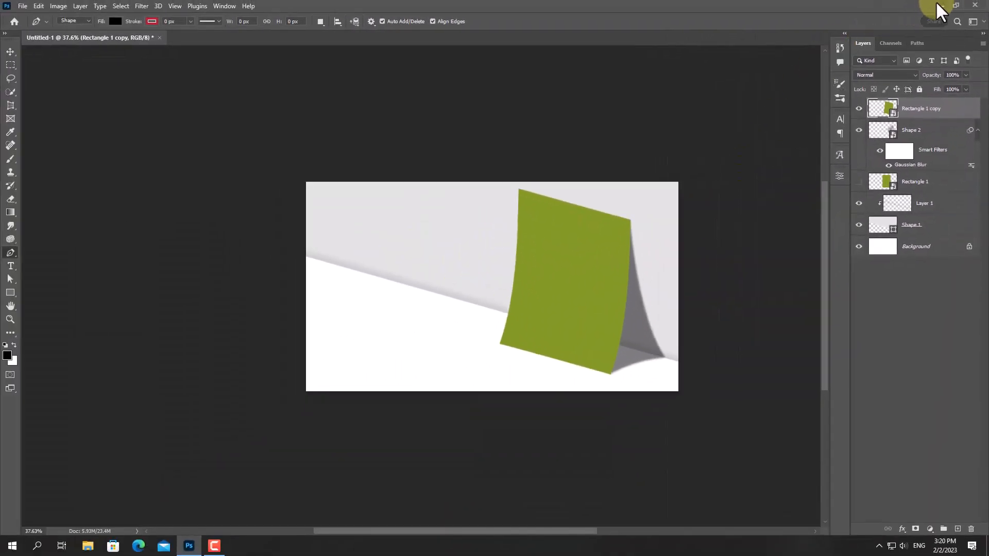
click(938, 4)
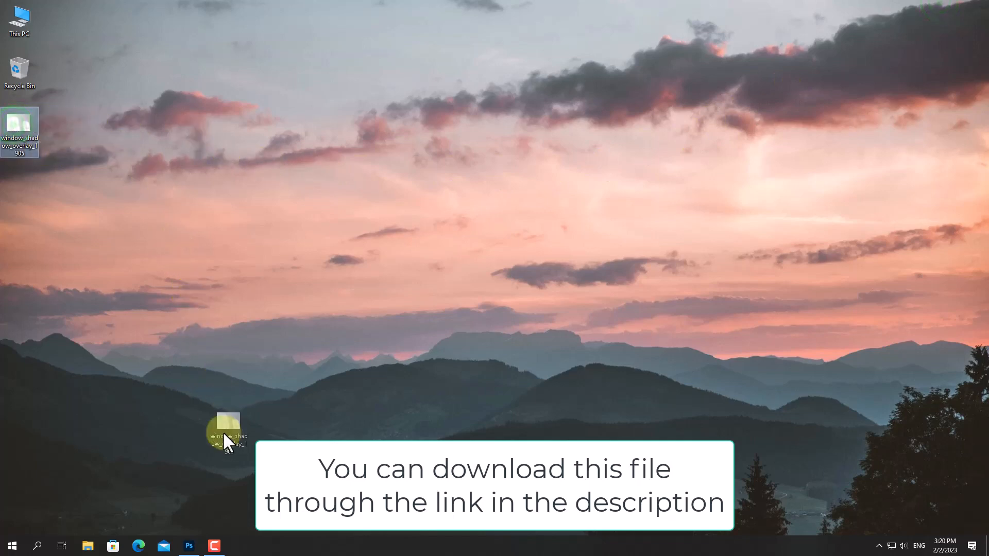
drag(187, 551, 571, 249)
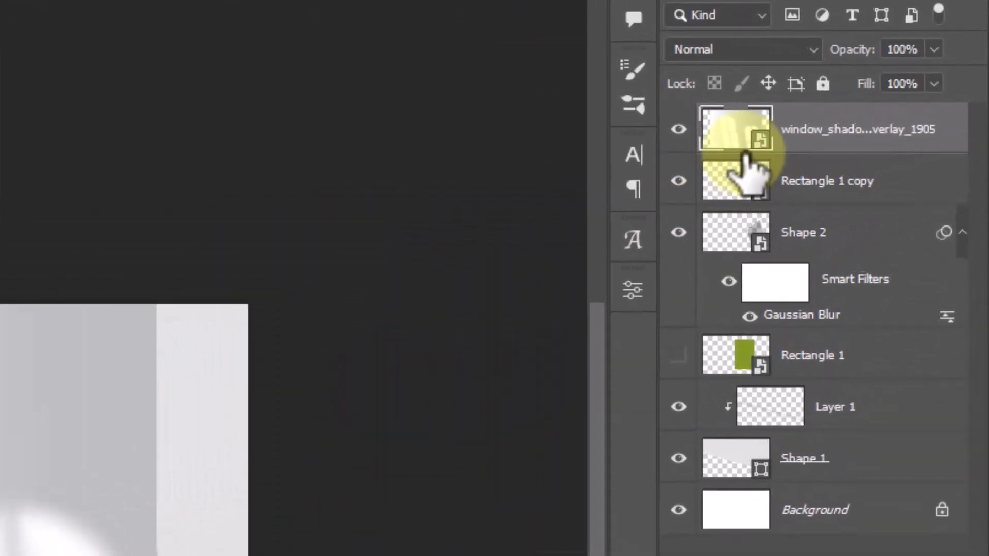
Step: Select the pixels of the window shadow overlay layer, copy them, and deselect
right_click(883, 110)
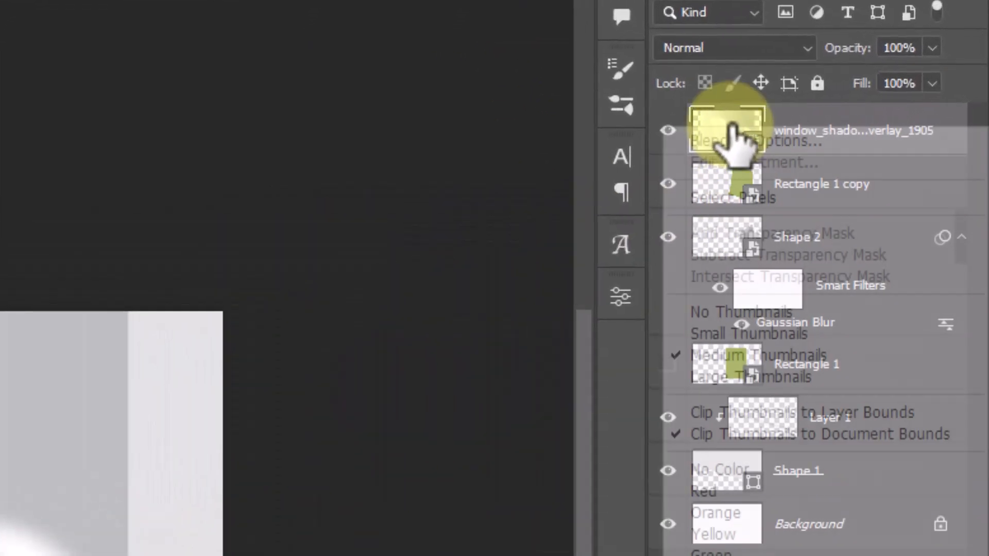
click(693, 198)
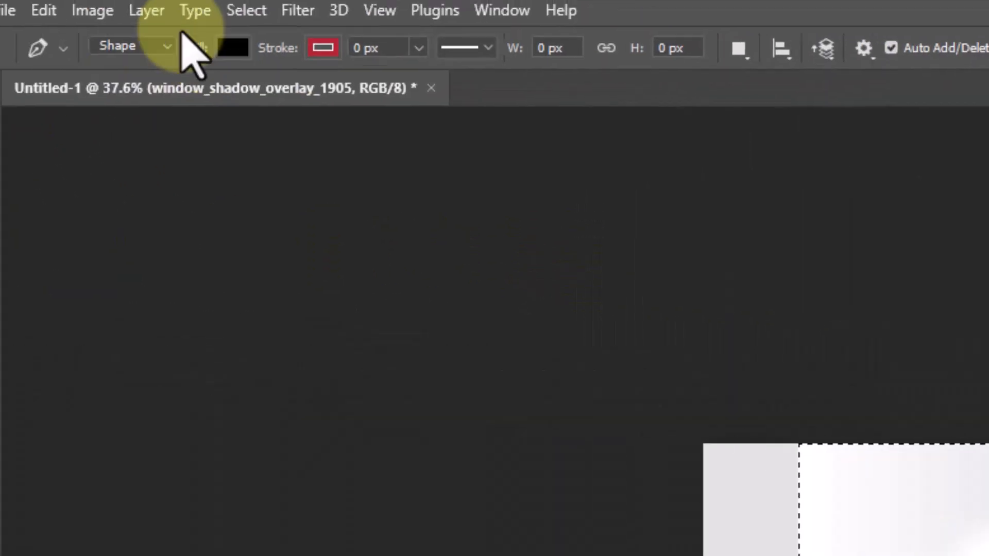
click(98, 16)
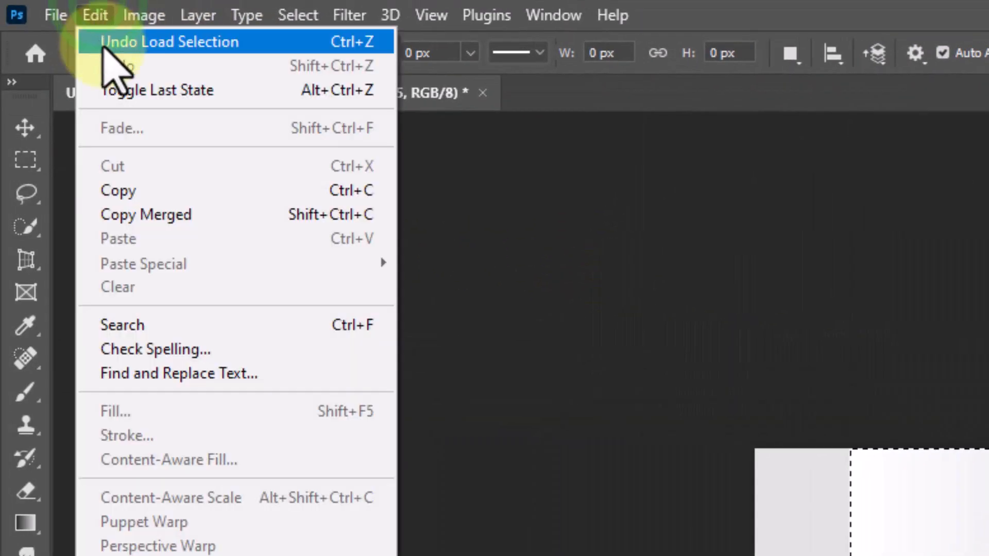
click(146, 191)
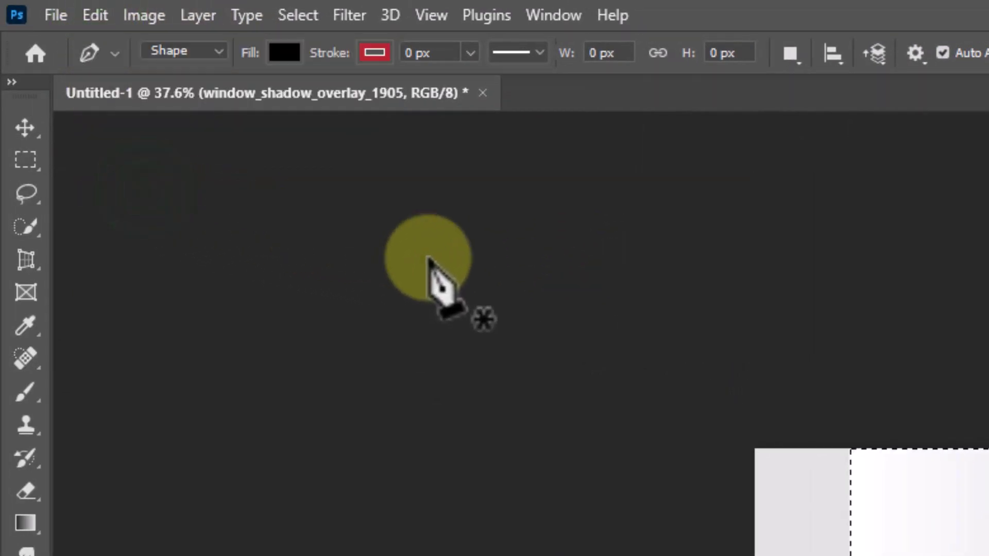
click(297, 15)
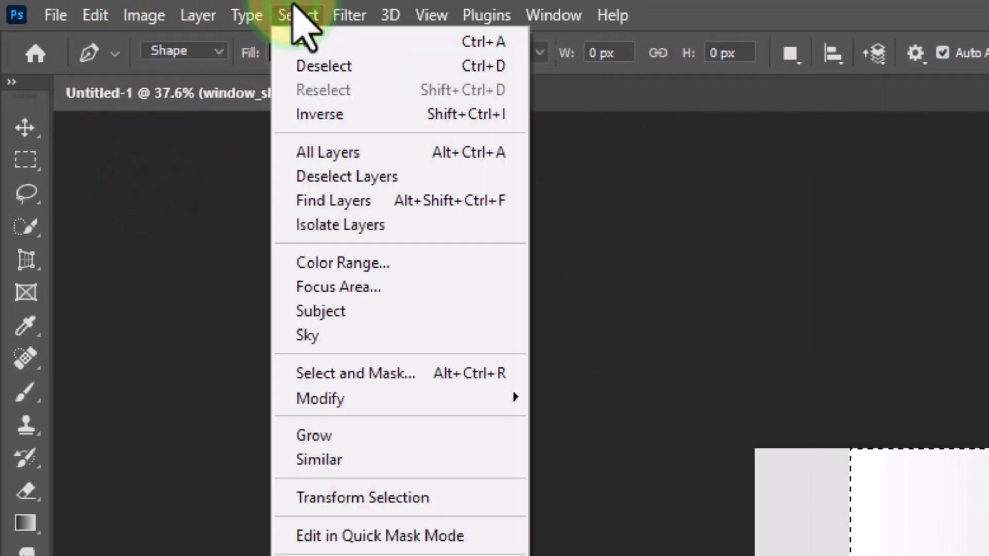
click(403, 72)
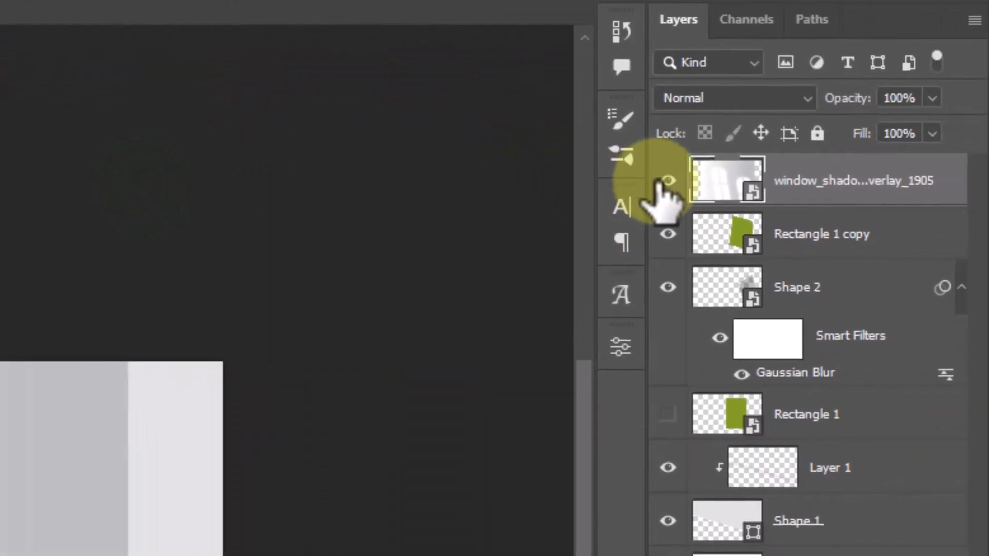
Step: Hide the window shadow overlay layer and open the Vanishing Point filter on a new empty layer
click(670, 182)
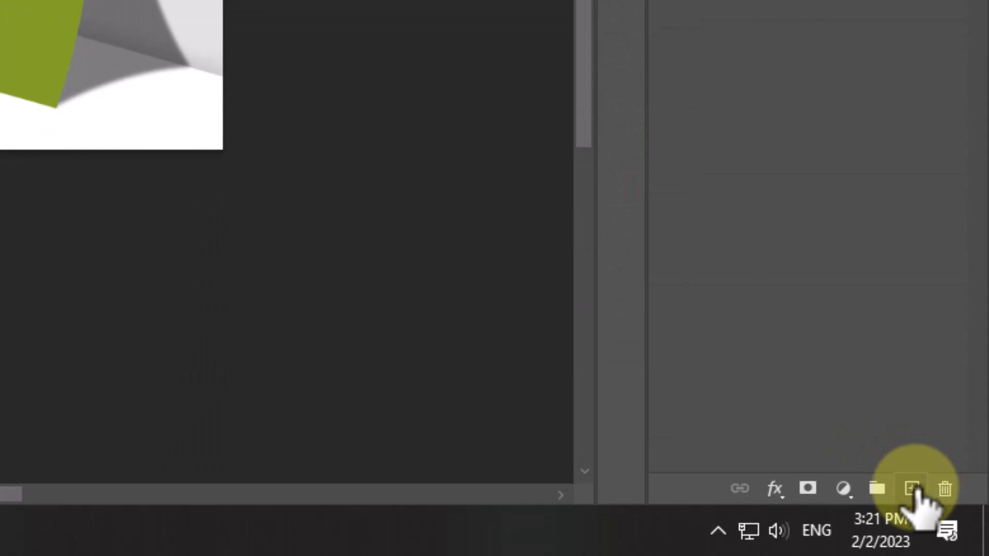
click(913, 489)
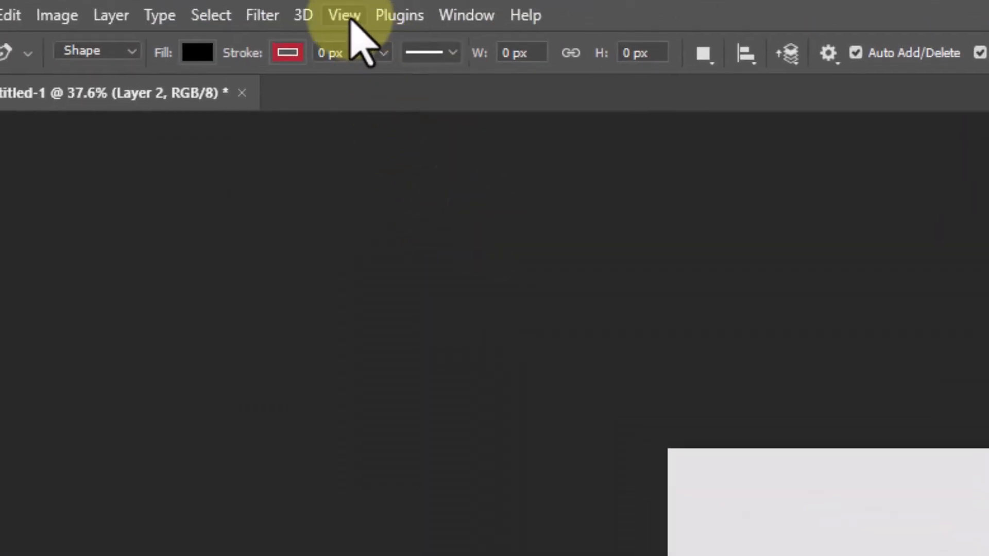
click(265, 15)
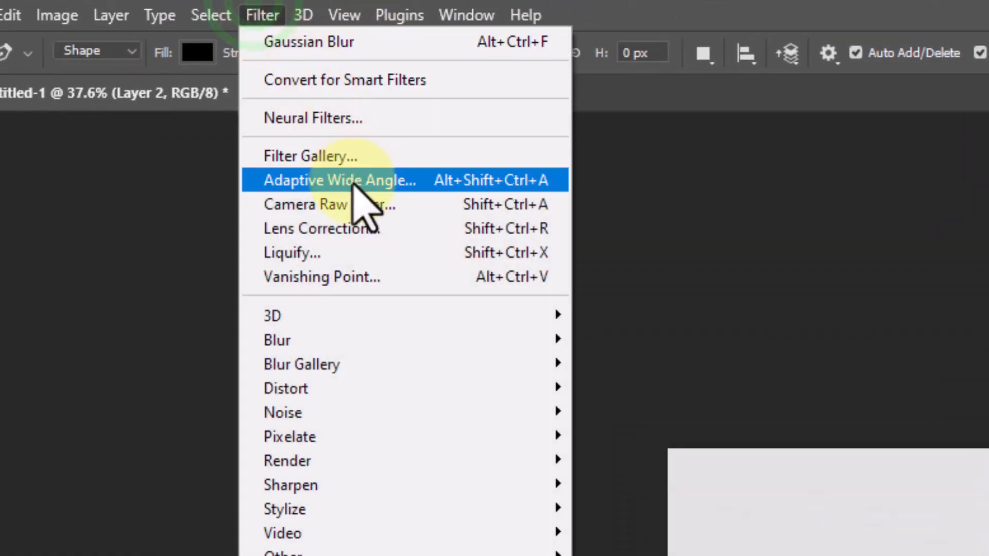
click(357, 278)
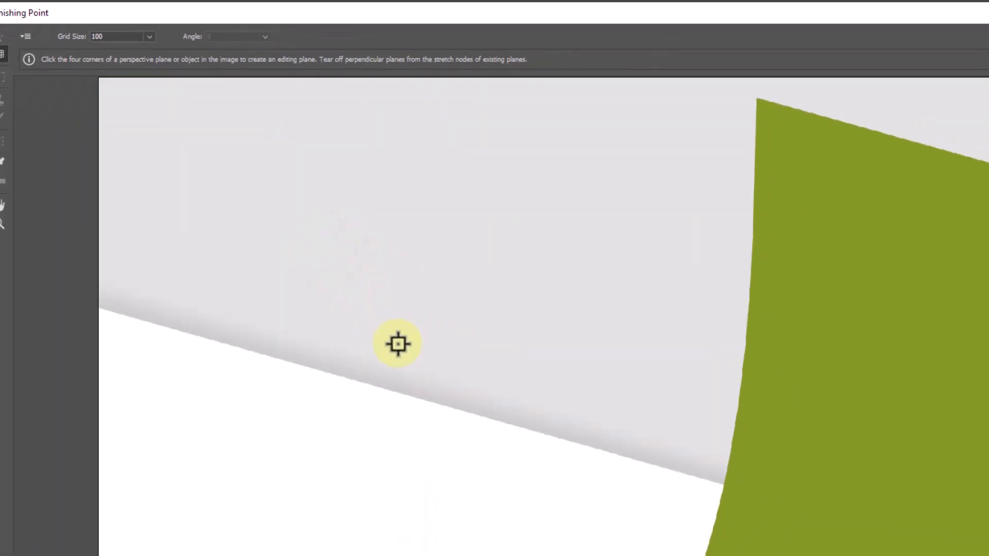
Step: Create a perspective plane on the white floor along the diagonal and stretch it past the canvas edges to cover the whole floor
scroll(447, 320, down, 2)
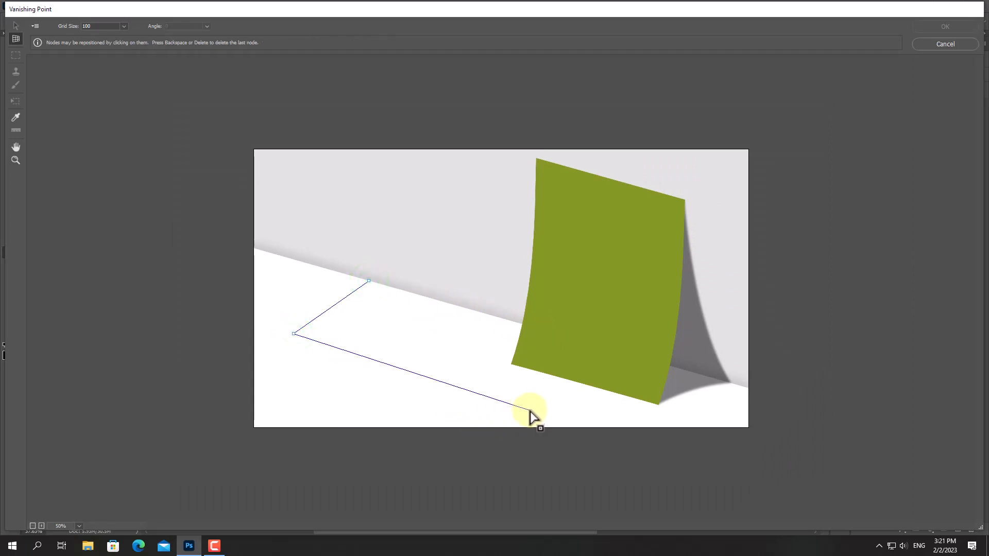
click(581, 341)
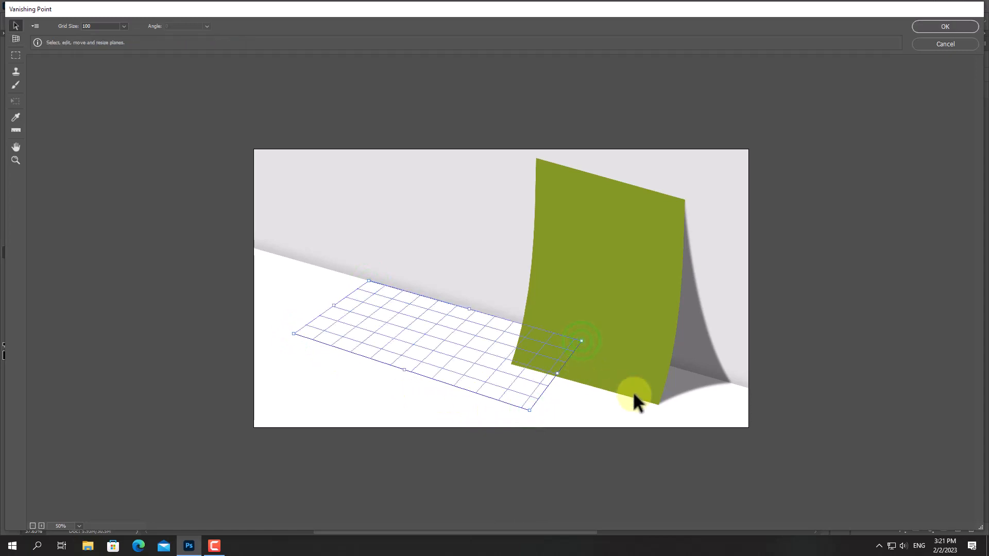
scroll(462, 344, down, 1)
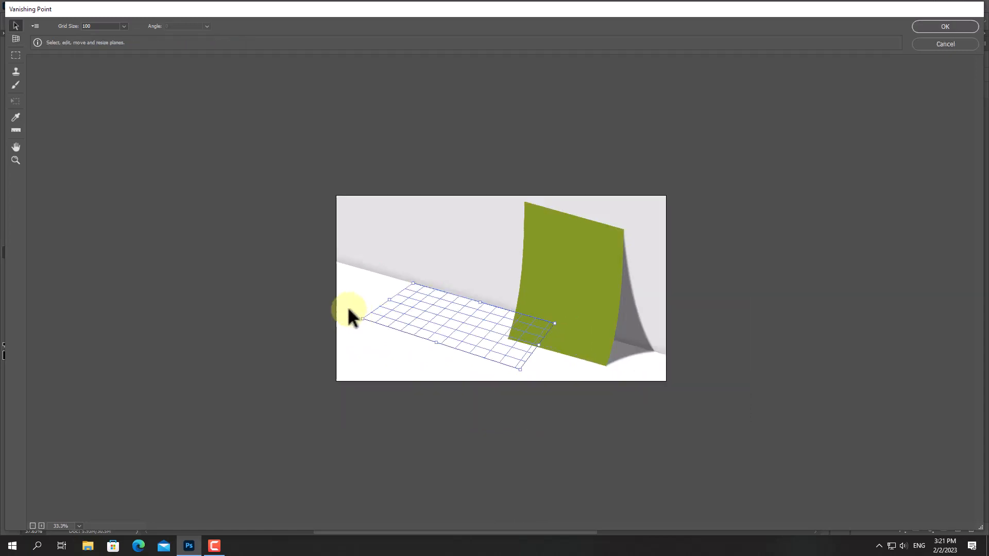
drag(390, 298, 356, 253)
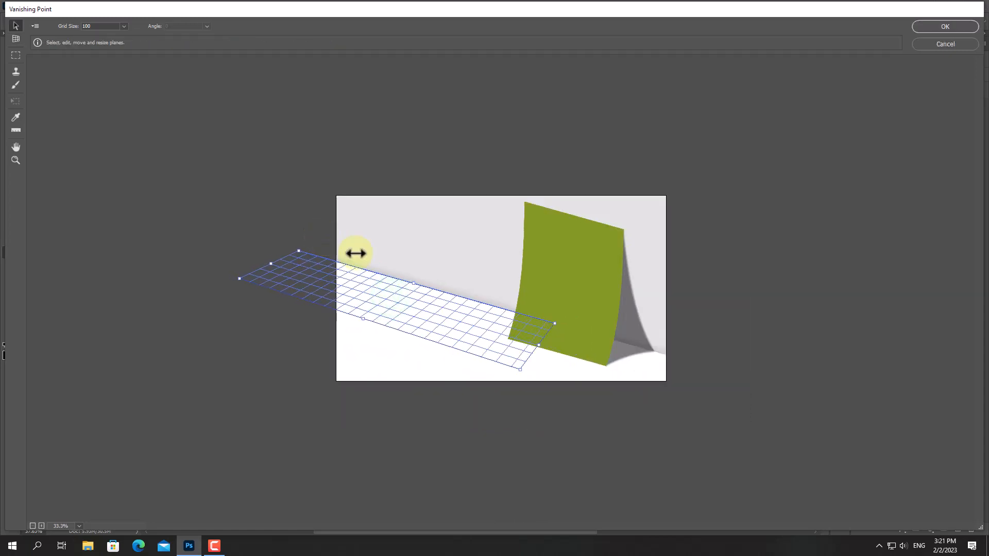
drag(536, 343, 699, 400)
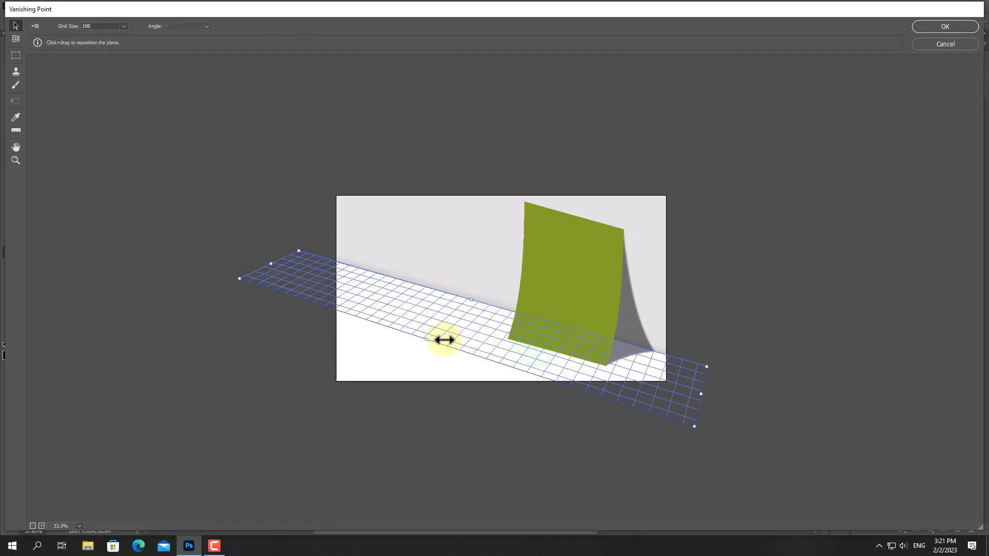
drag(427, 339, 355, 405)
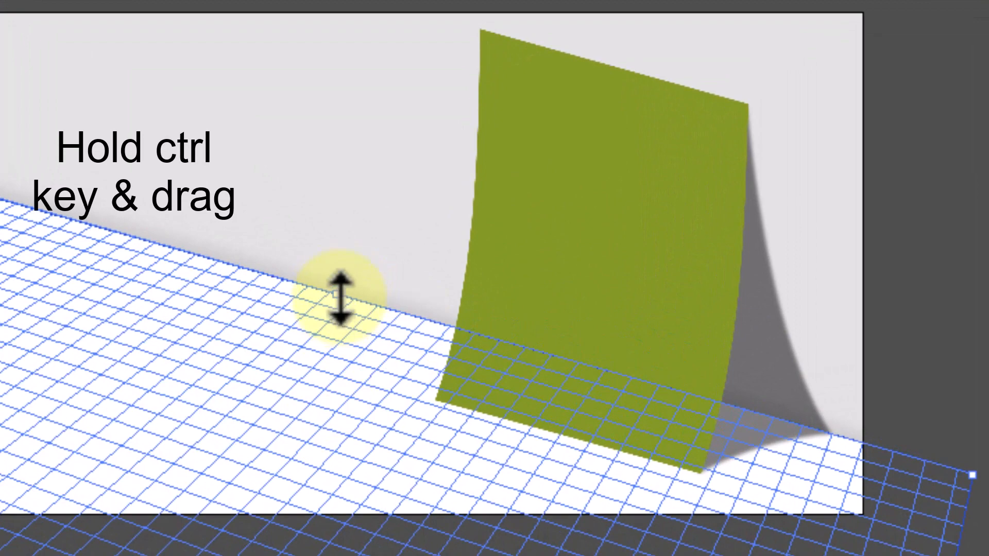
Step: Tear off a connected plane up the wall from the floor plane's back edge and adjust its upper corners to the wall's perspective
ctrl+drag(340, 296, 395, 0)
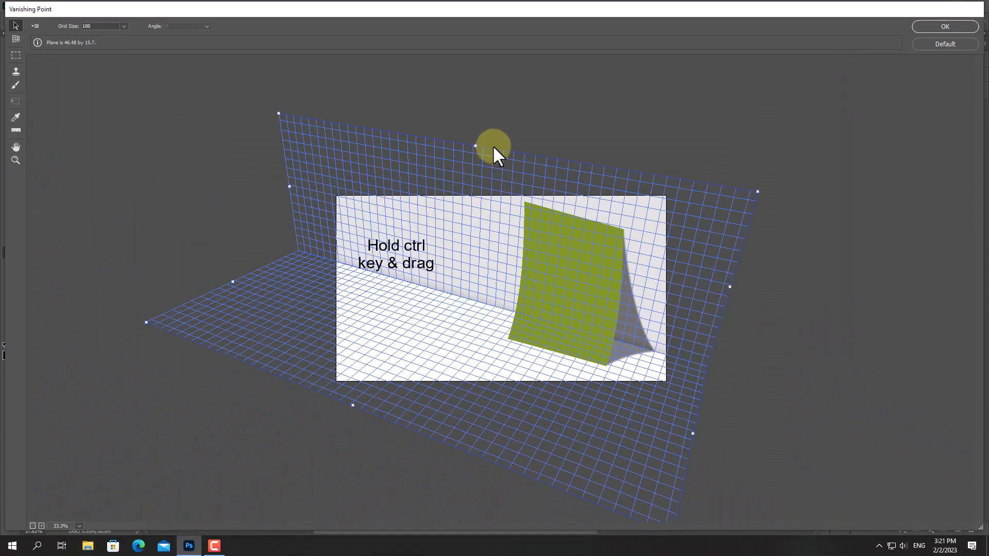
ctrl+drag(494, 147, 494, 147)
drag(279, 113, 307, 118)
mouse_move(757, 192)
mouse_down()
mouse_move(735, 187)
mouse_move(734, 221)
mouse_move(759, 203)
mouse_up()
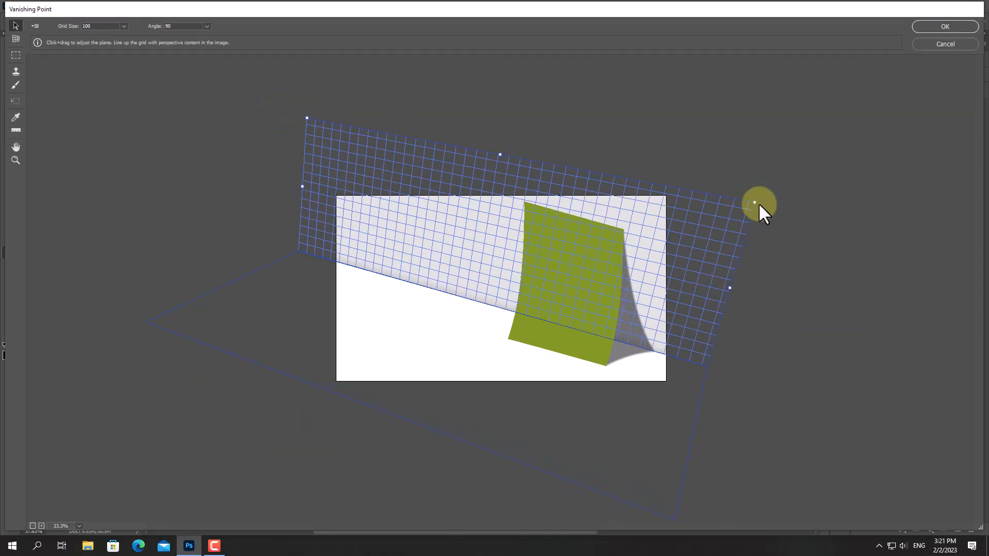
Step: Paste the copied window shadow onto the perspective planes, scale it to cover the whole canvas, and apply the filter
key(ctrl+v)
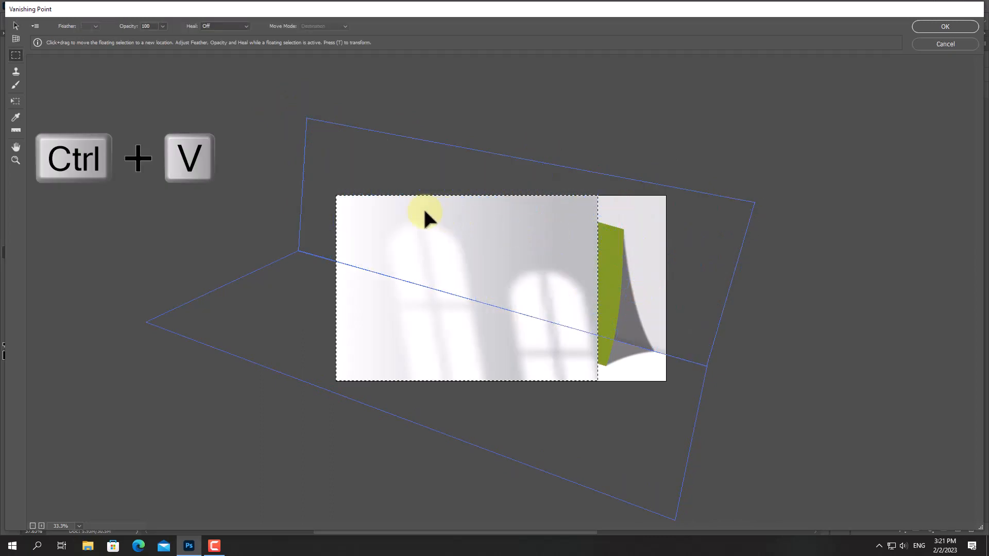
mouse_move(414, 231)
mouse_down()
mouse_move(508, 258)
mouse_move(456, 249)
mouse_move(437, 238)
mouse_move(439, 221)
mouse_move(431, 227)
mouse_up()
key(ctrl+t)
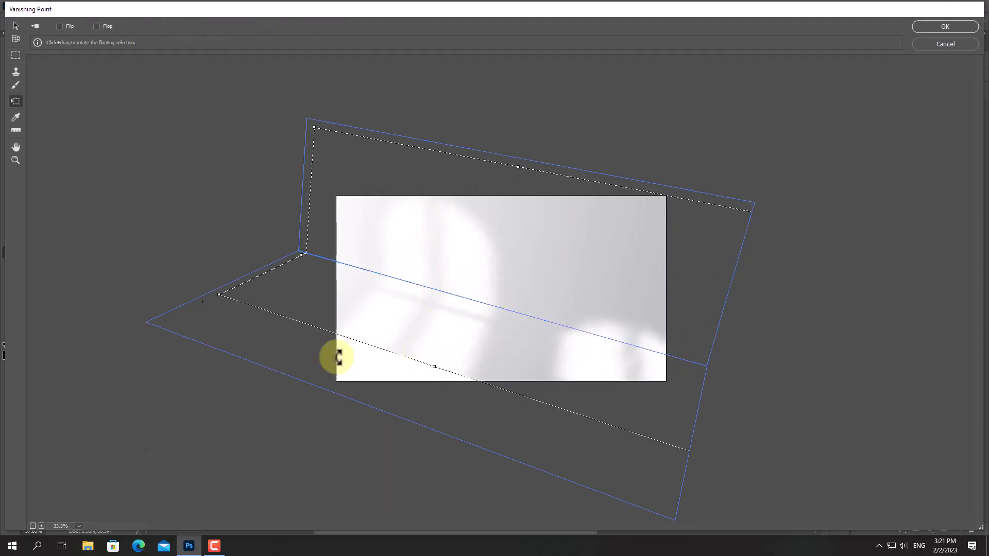
drag(219, 296, 244, 315)
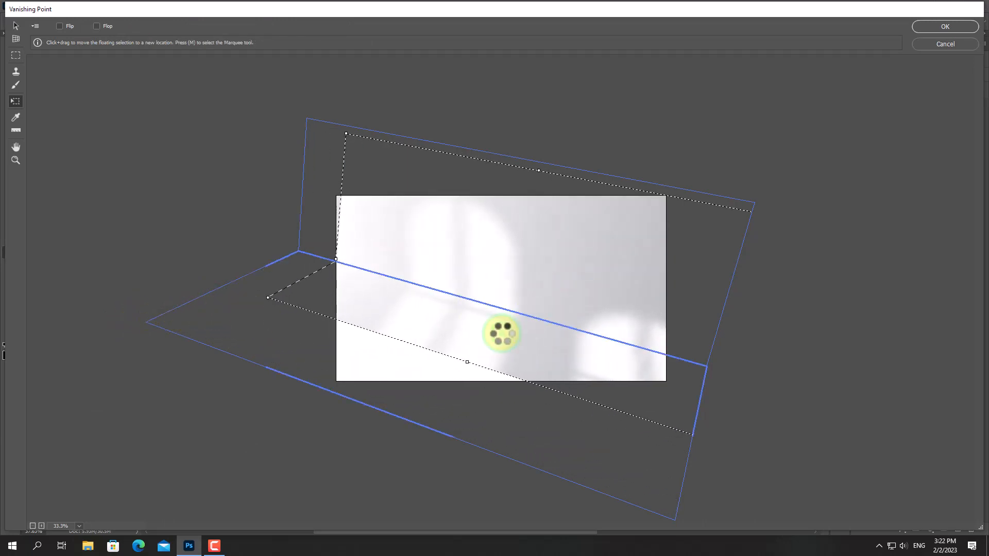
drag(501, 333, 395, 353)
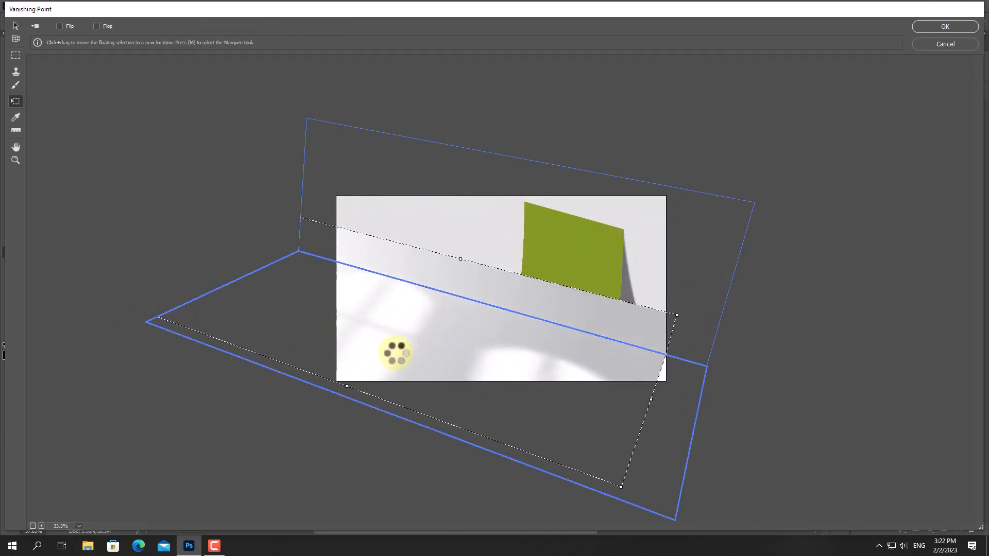
drag(674, 310, 815, 235)
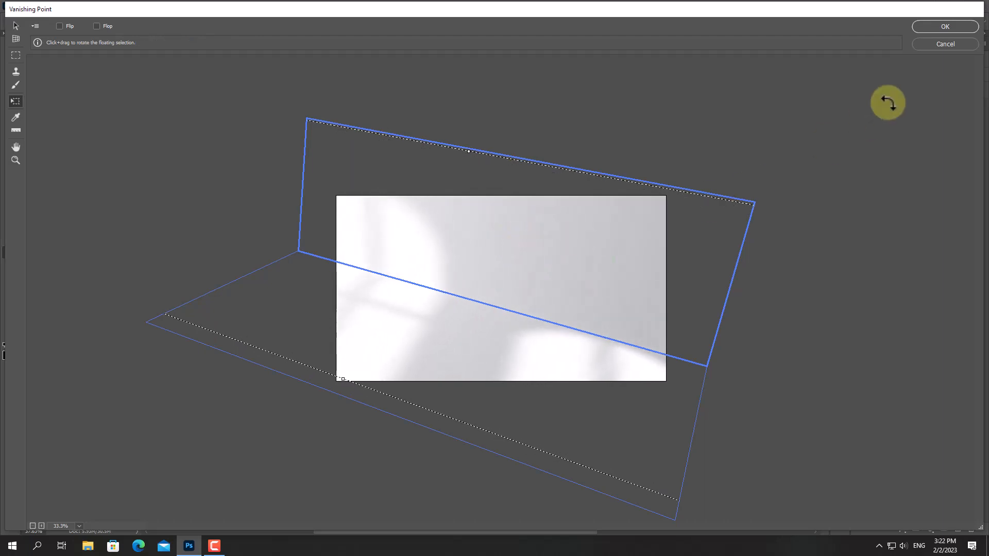
click(945, 27)
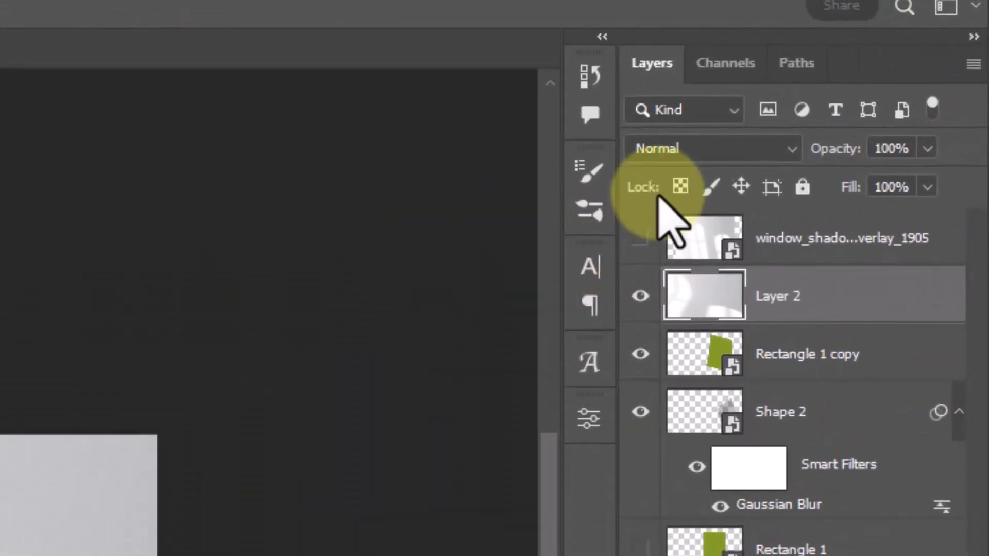
Step: Set the projected window shadow layer's blend mode to Multiply and delete the hidden window_shadow_overlay_1905 layer
click(678, 149)
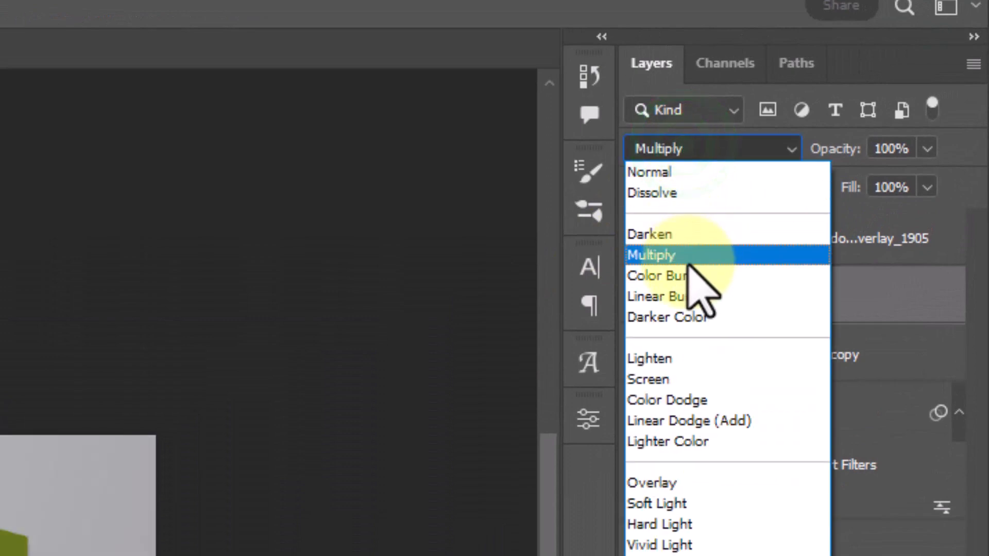
click(705, 255)
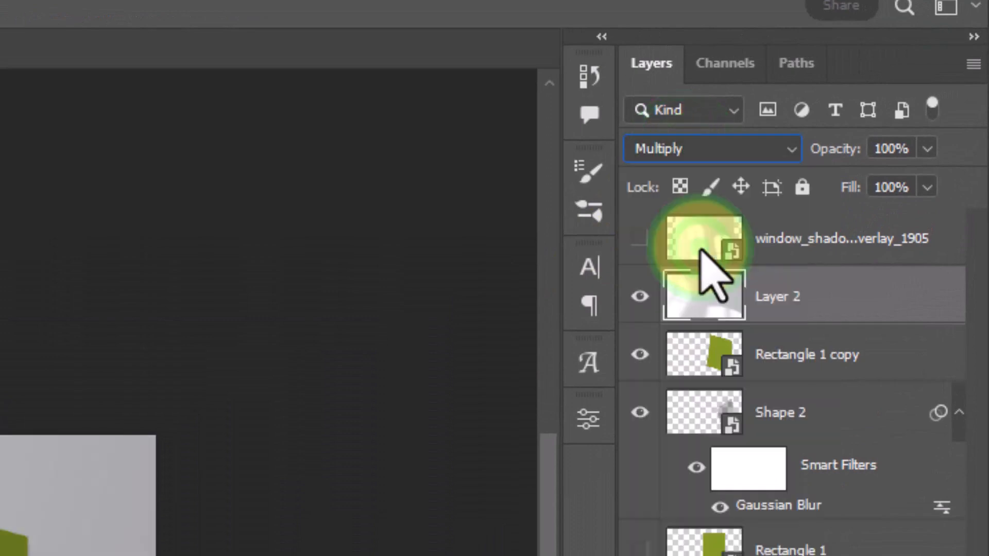
click(879, 239)
key(Delete)
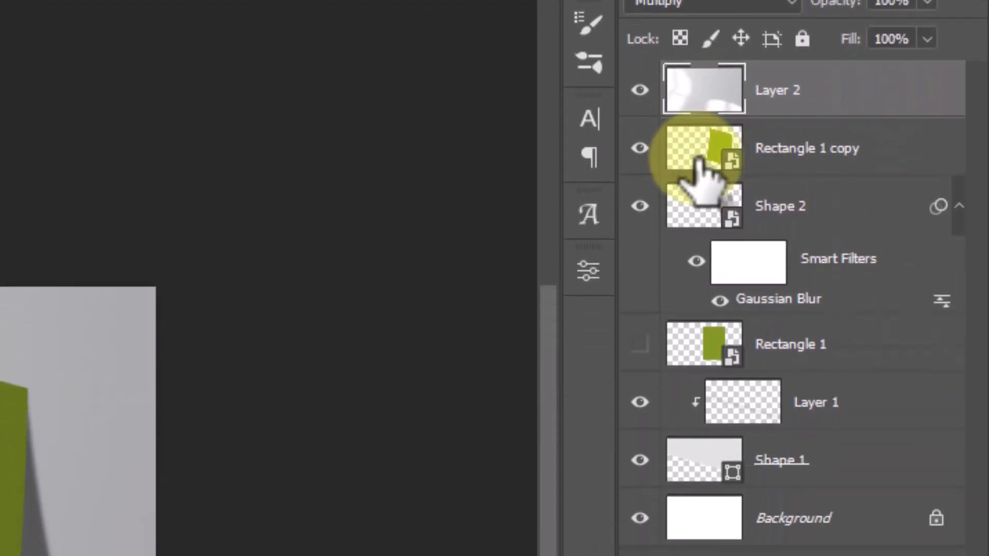
Step: Show the hidden Rectangle 1 layer and move its flat sheet beside the curved one with Free Transform
click(687, 234)
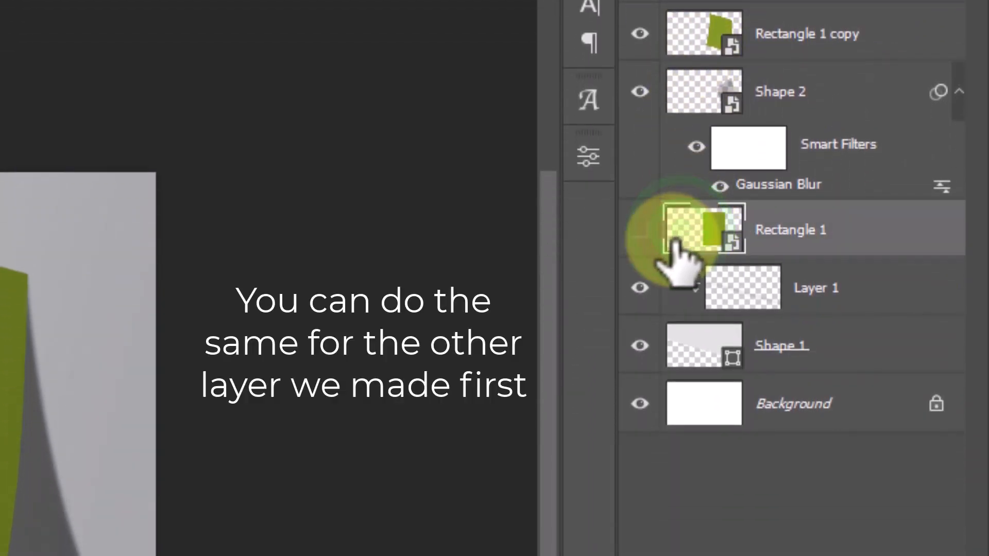
click(640, 230)
key(ctrl+t)
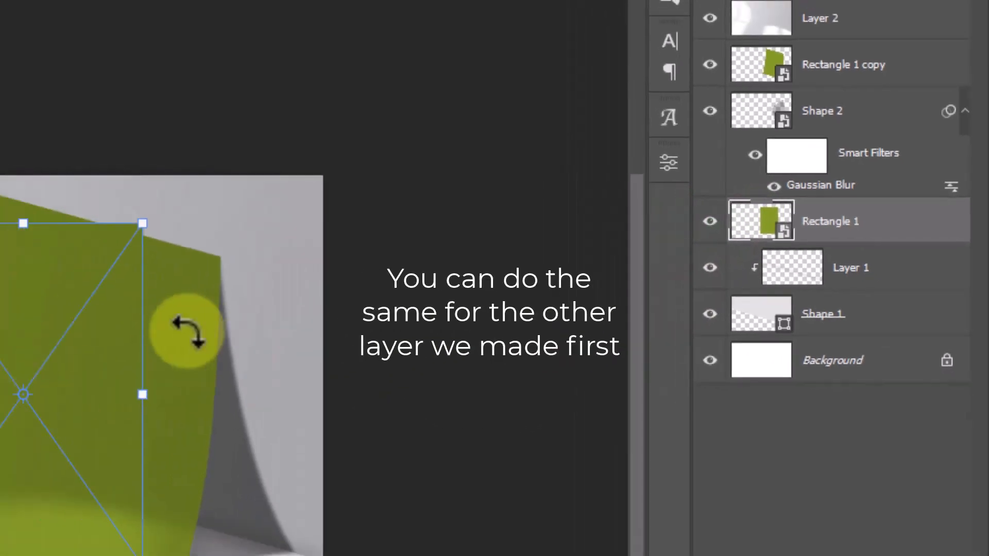
drag(533, 221, 408, 212)
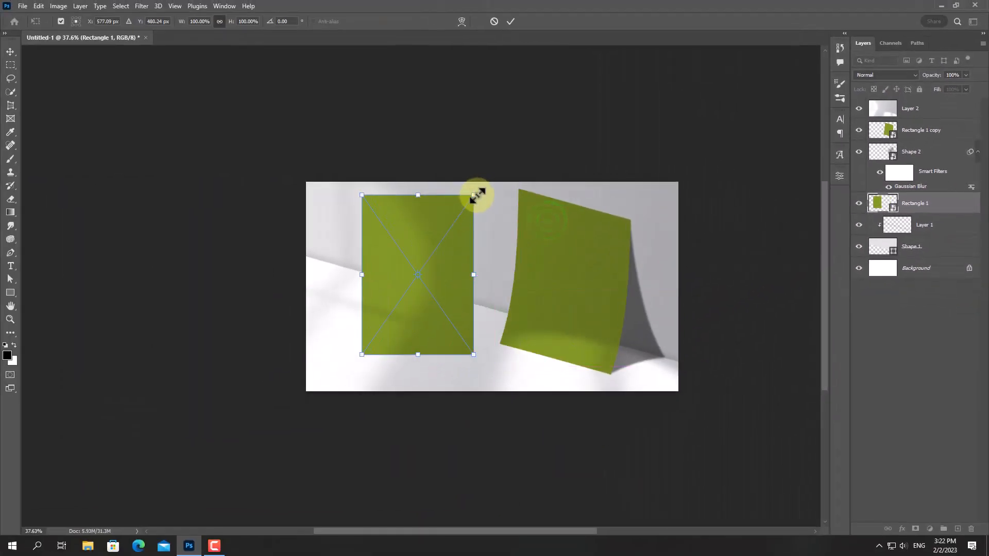
drag(474, 195, 425, 238)
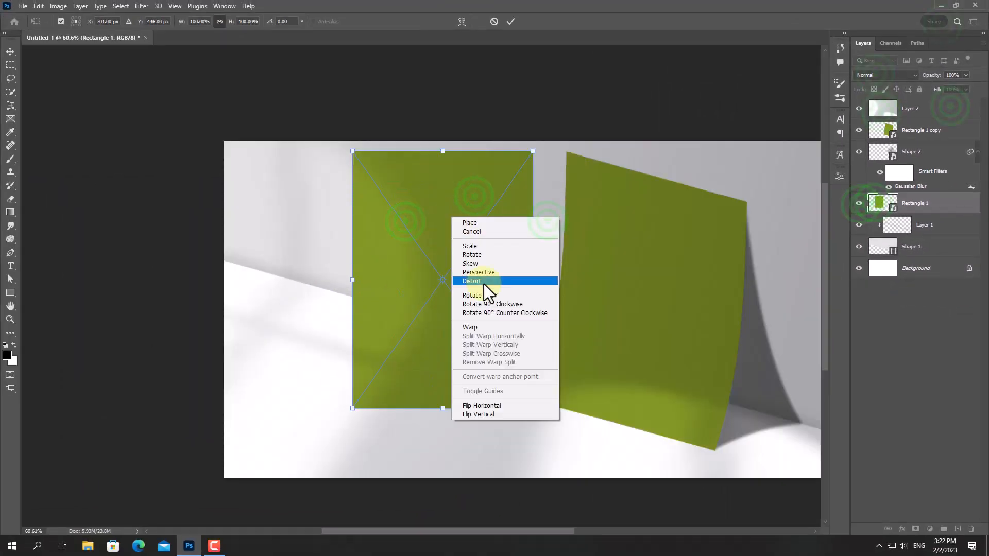
Step: Distort the Rectangle 1 sheet to match the wall's slant and warp it so its lower part curves forward onto the floor
click(484, 284)
drag(463, 221, 443, 221)
right_click(448, 258)
click(481, 336)
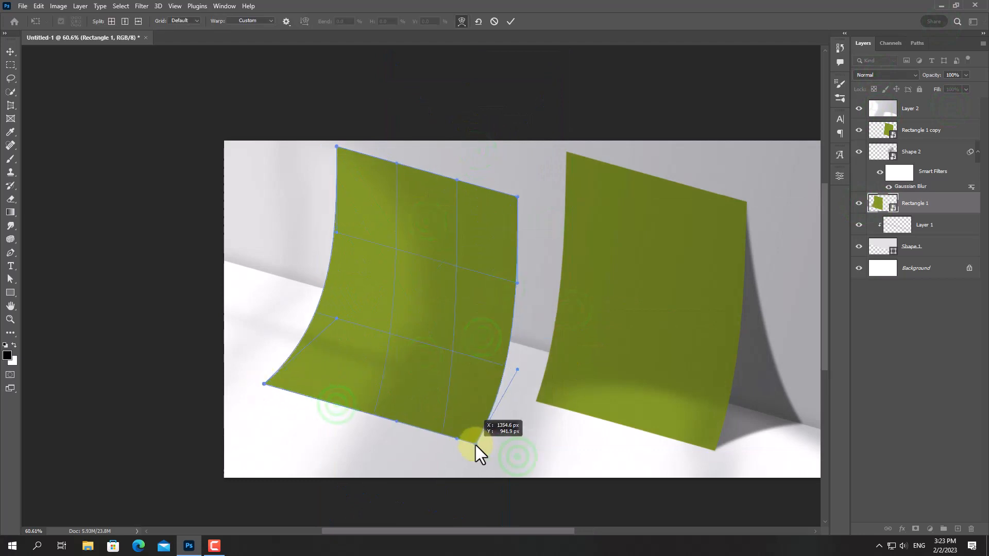
scroll(240, 380, up, 3)
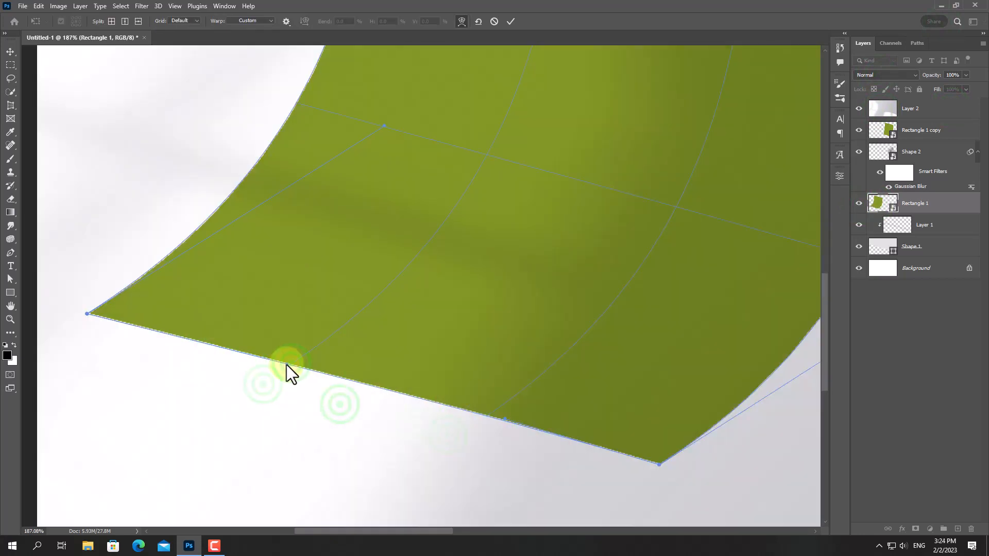
Step: Draw a black cast-shadow shape beneath the Rectangle 1 sheet with the Pen tool and soften it with a Gaussian Blur smart filter
scroll(278, 363, down, 8)
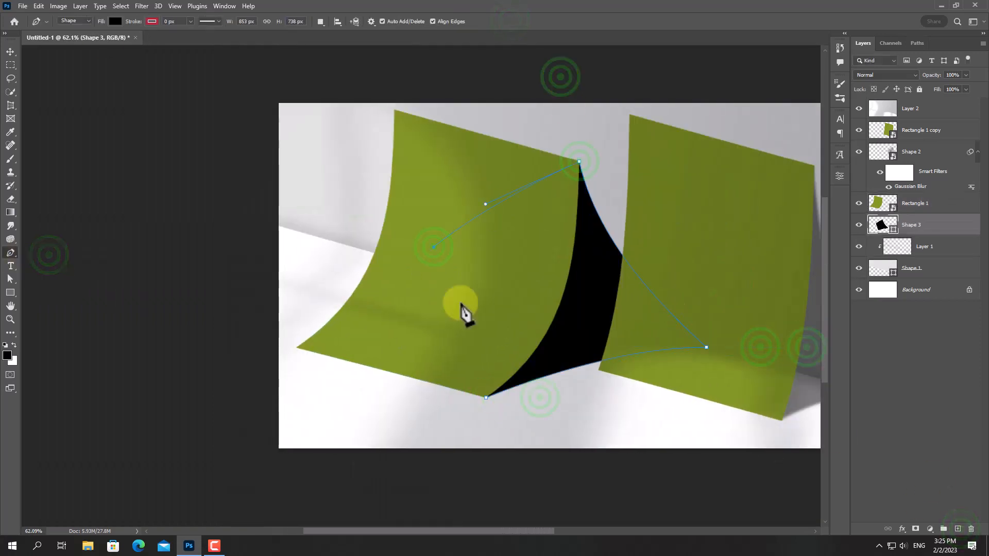
click(142, 6)
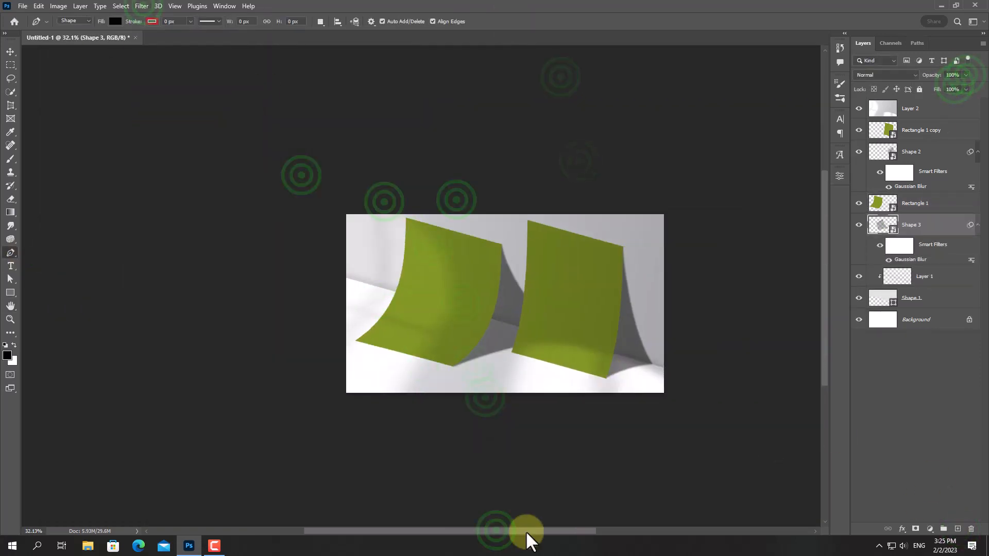
scroll(561, 374, up, 2)
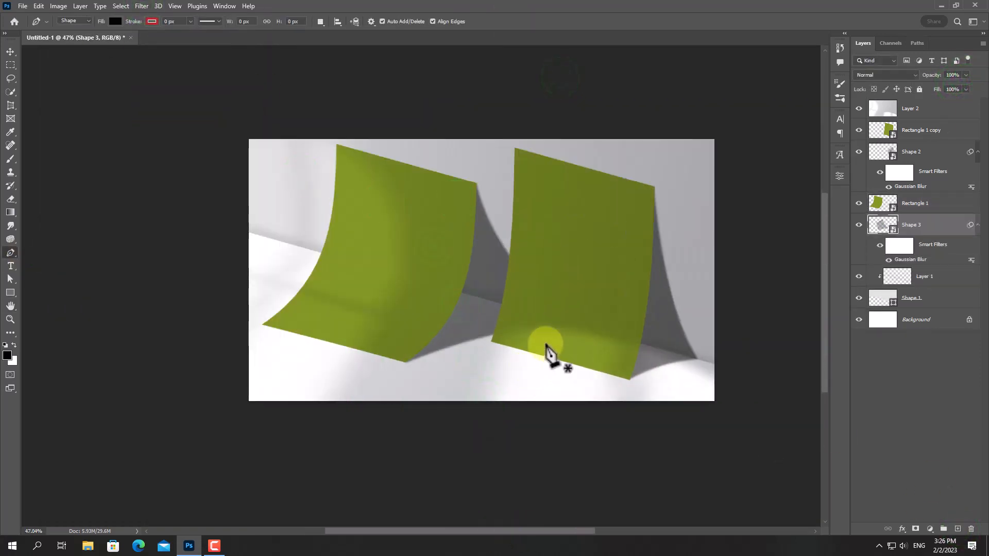
scroll(547, 352, down, 2)
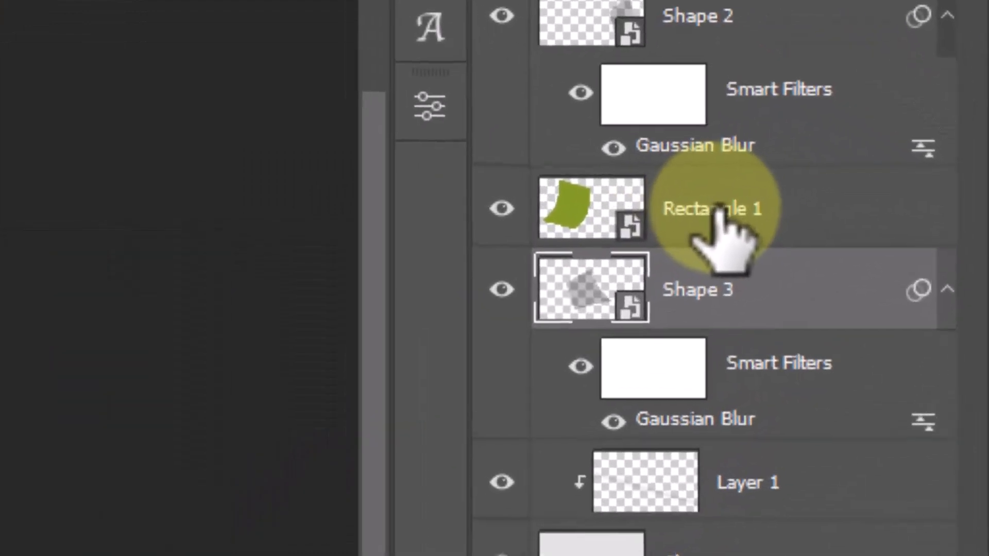
Step: Rename both the Rectangle 1 and Rectangle 1 copy layers as "Place Your Design"
double_click(720, 209)
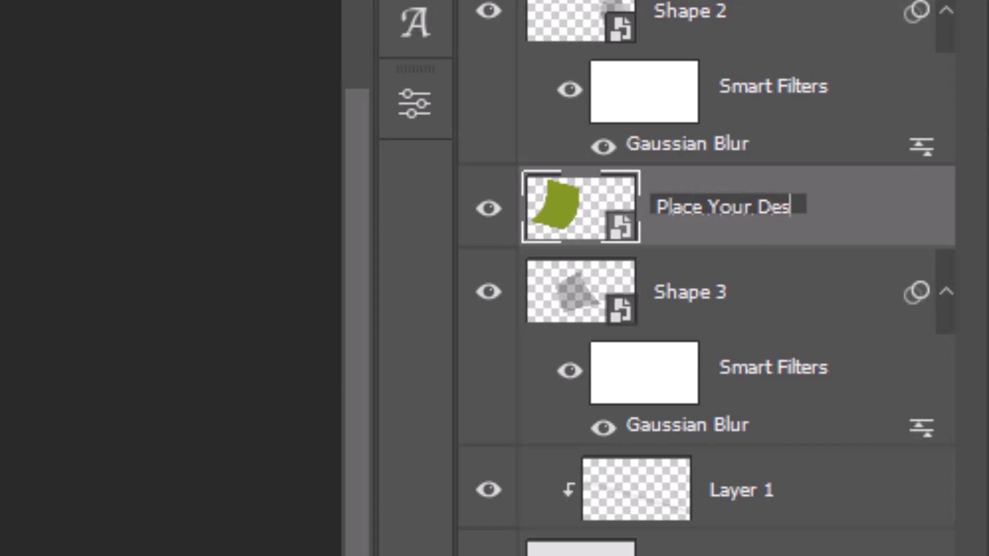
key(Return)
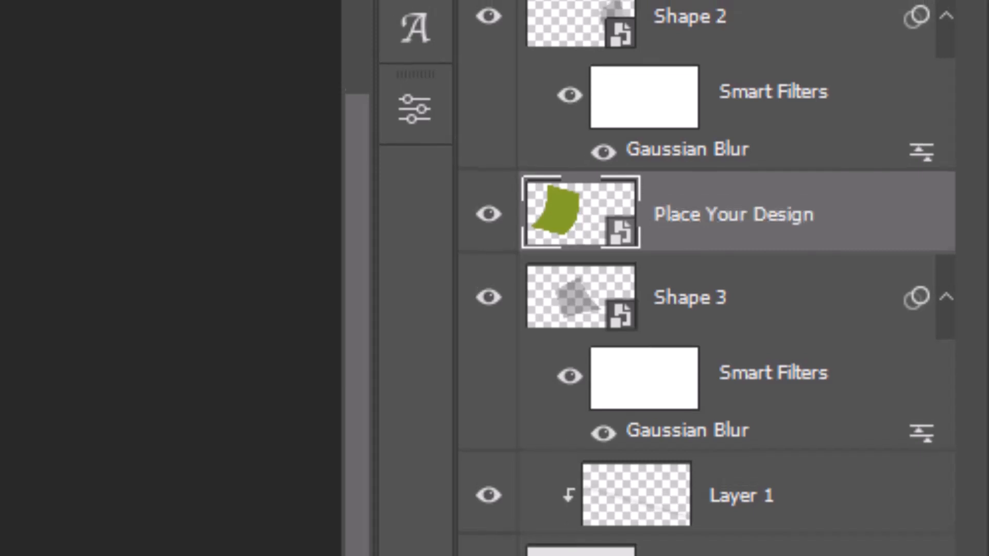
double_click(715, 207)
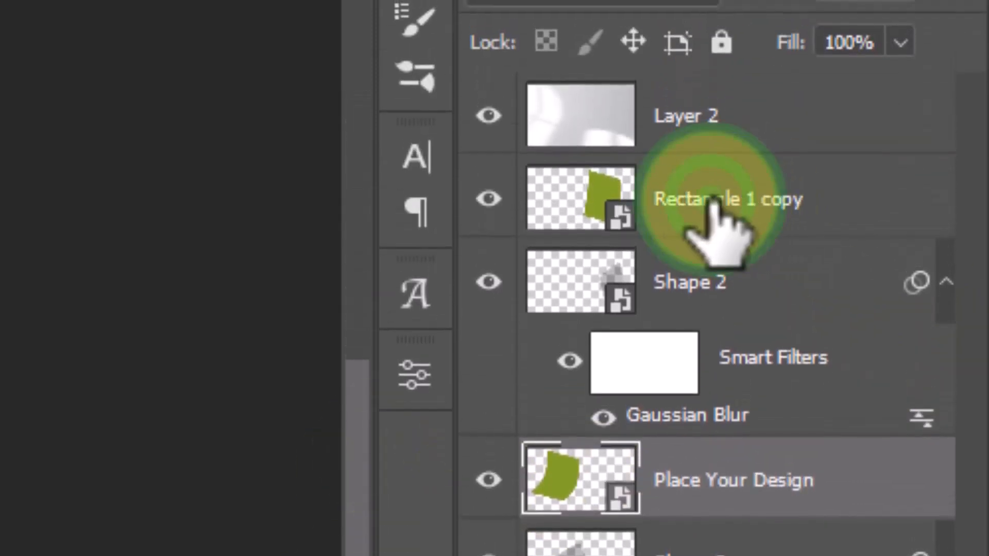
text(Place Your D)
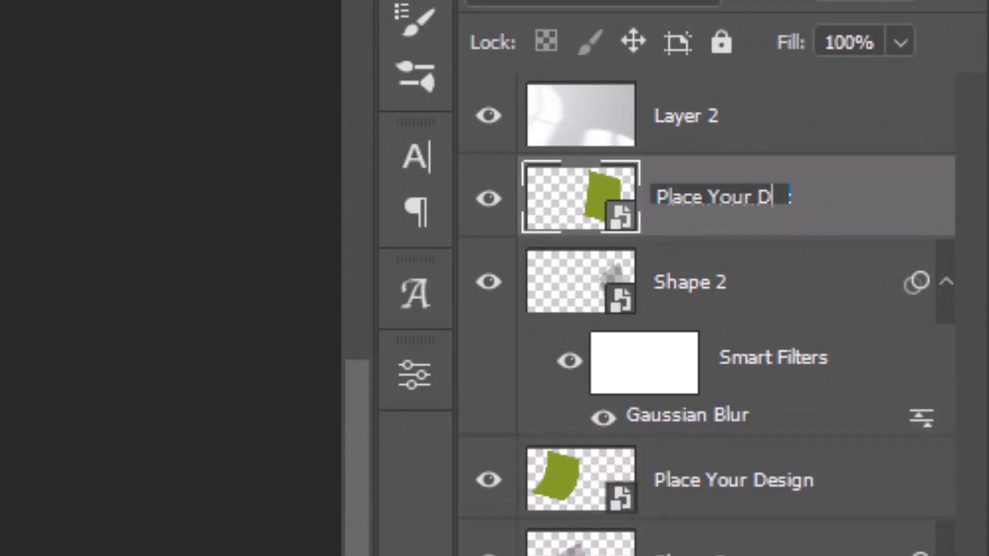
text(esign)
key(Return)
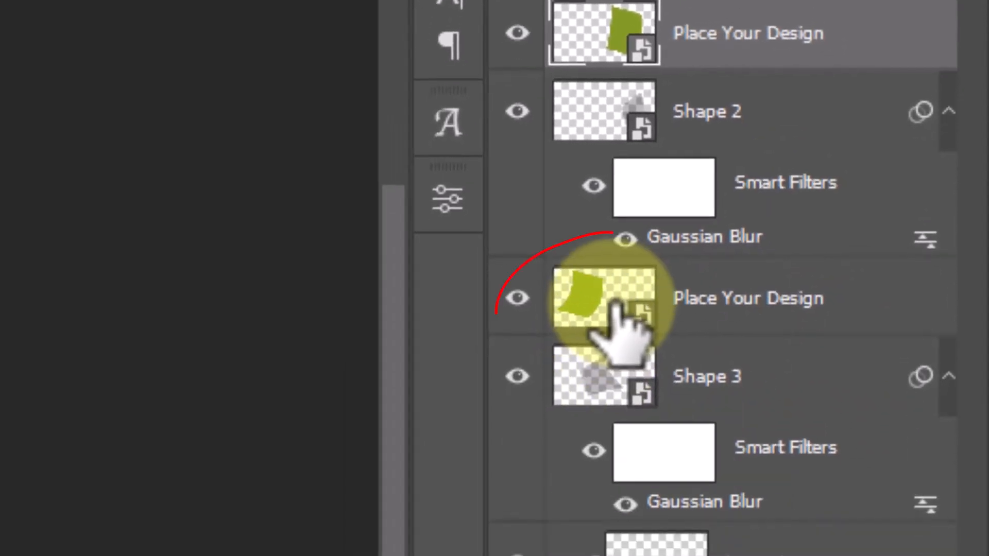
Step: Open the lower Place Your Design smart object, embed the Final poster image and scale it to 9.79% to cover the green rectangle
double_click(613, 309)
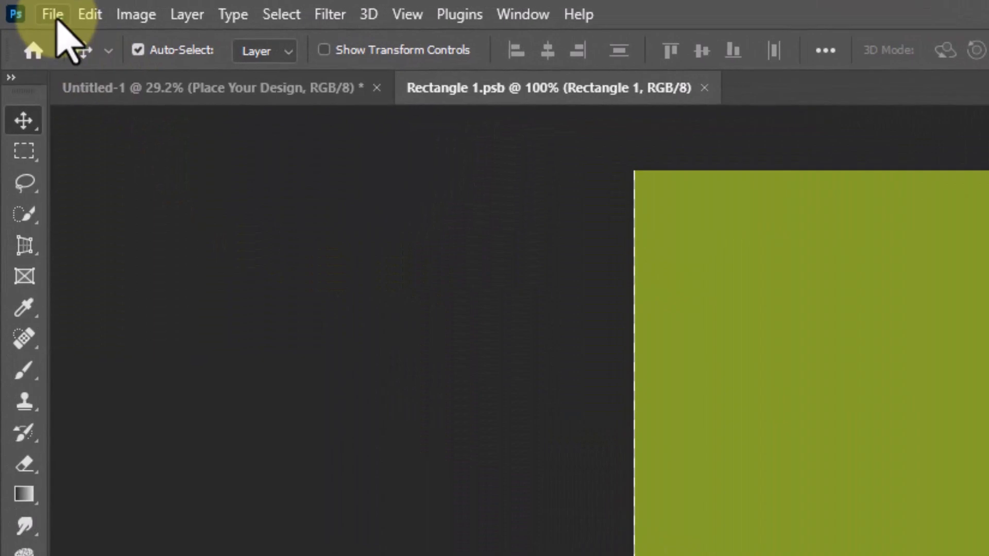
click(53, 15)
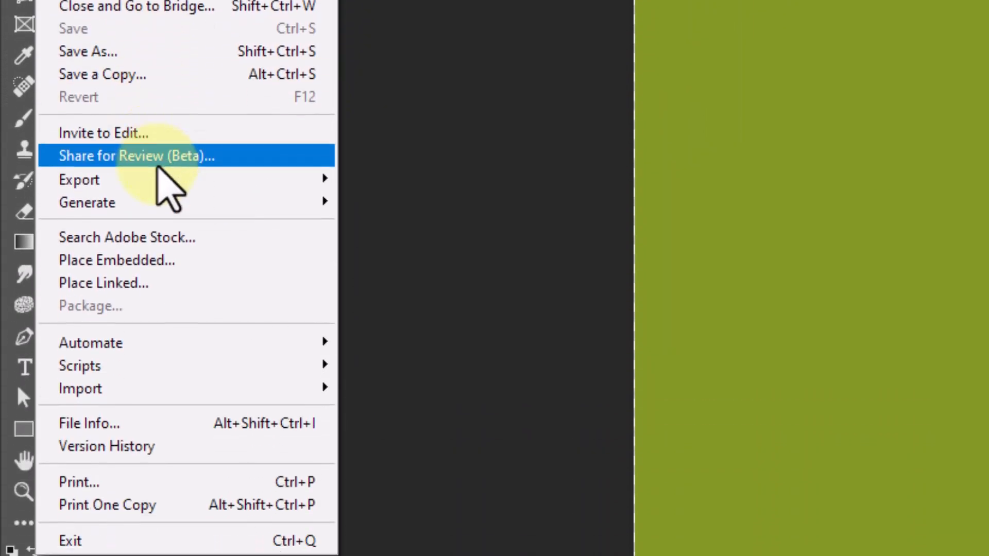
click(150, 261)
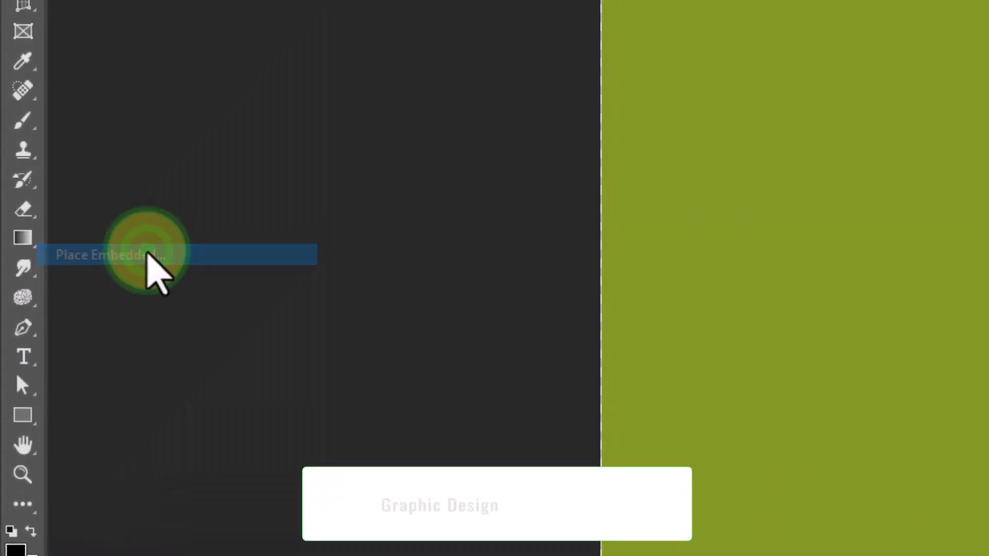
double_click(218, 110)
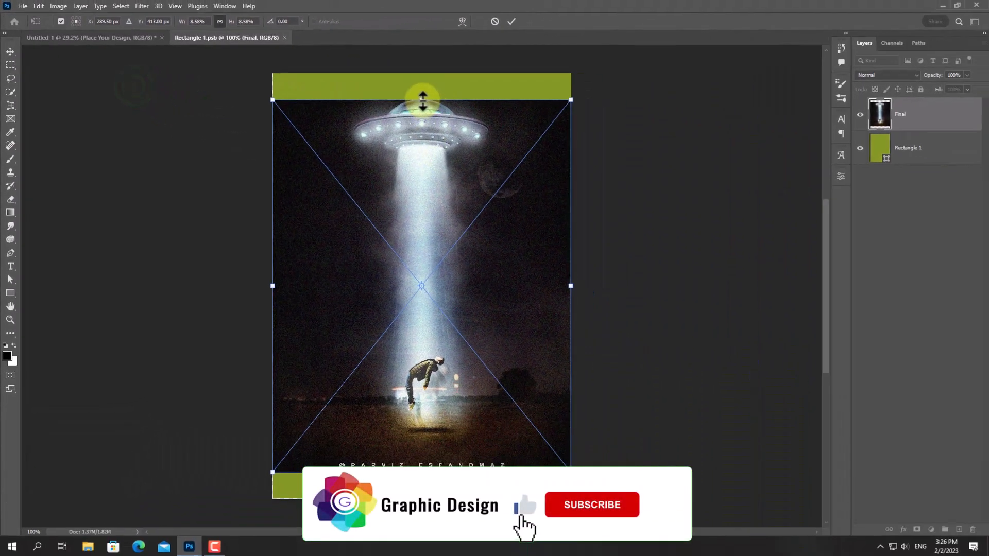
drag(422, 99, 422, 73)
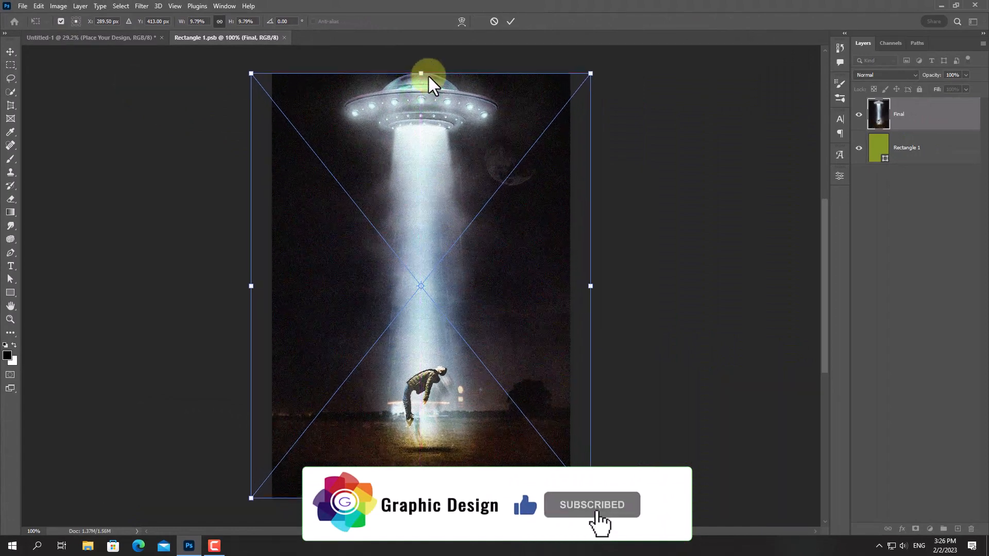
click(509, 22)
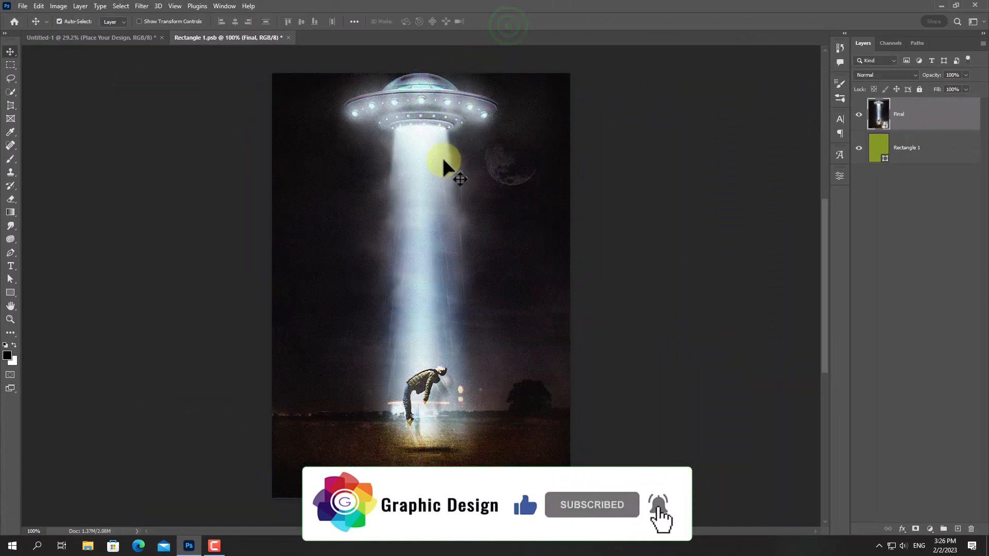
Step: Close Rectangle 1.psb, saving its changes so the poster artwork updates on both sheets of the mockup
scroll(442, 161, down, 2)
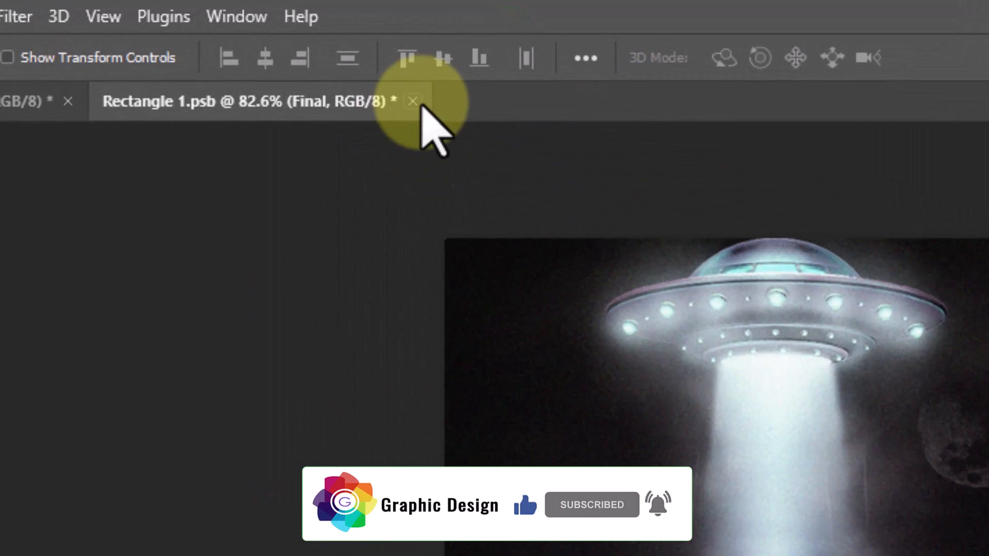
click(390, 90)
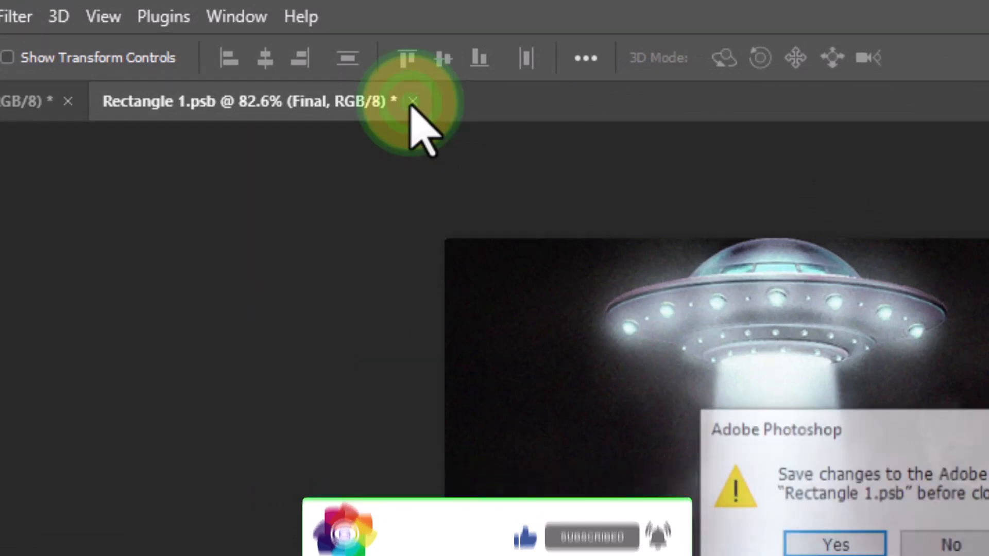
click(760, 480)
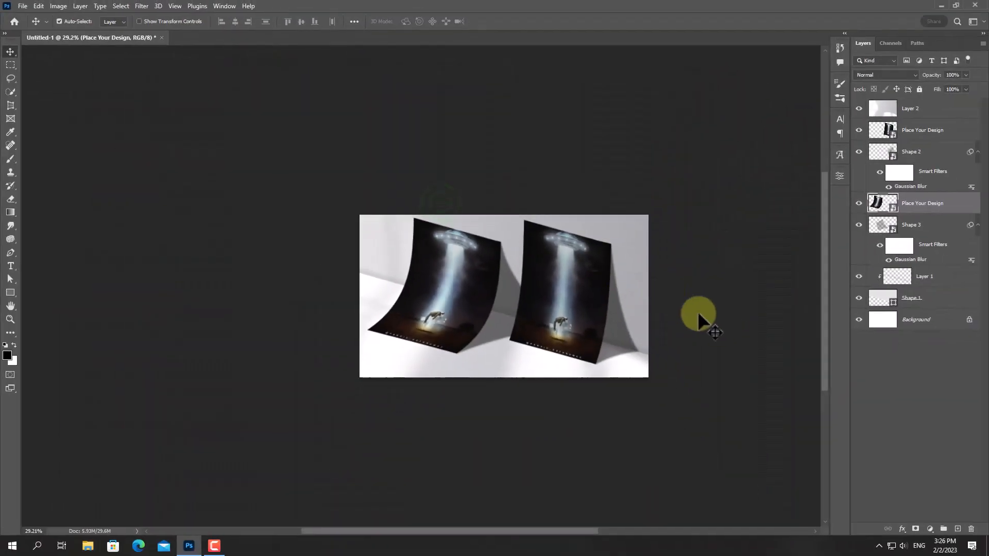
scroll(639, 349, up, 5)
scroll(471, 340, up, 1)
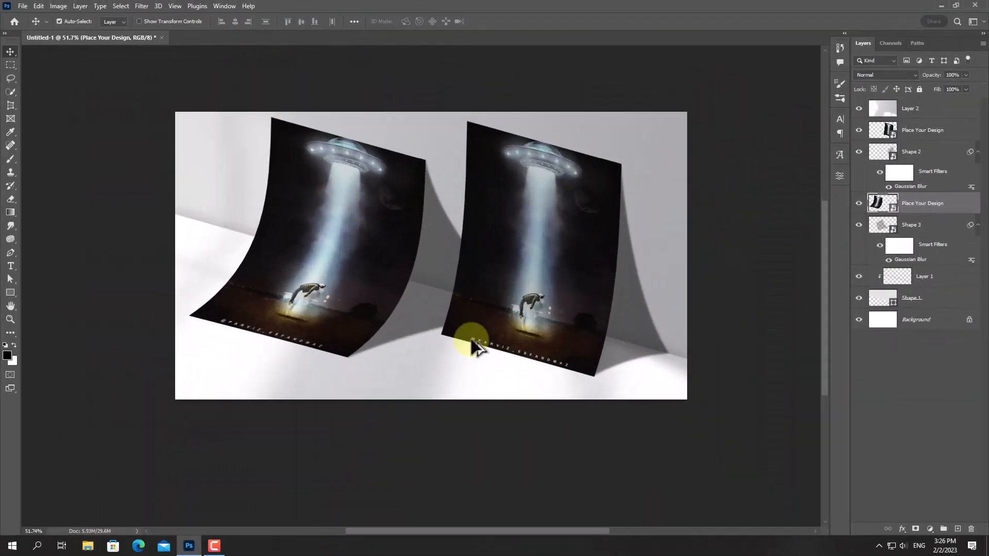
scroll(499, 345, down, 4)
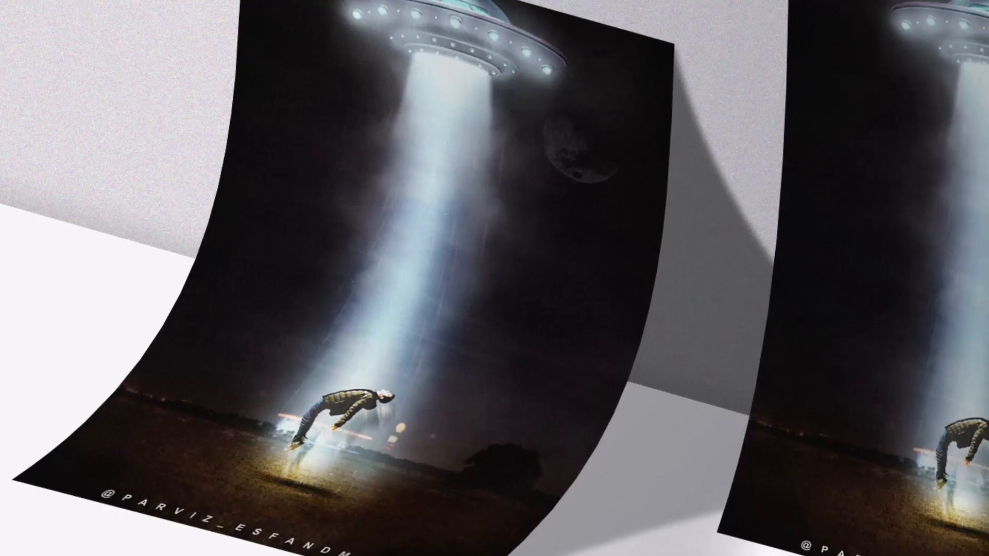